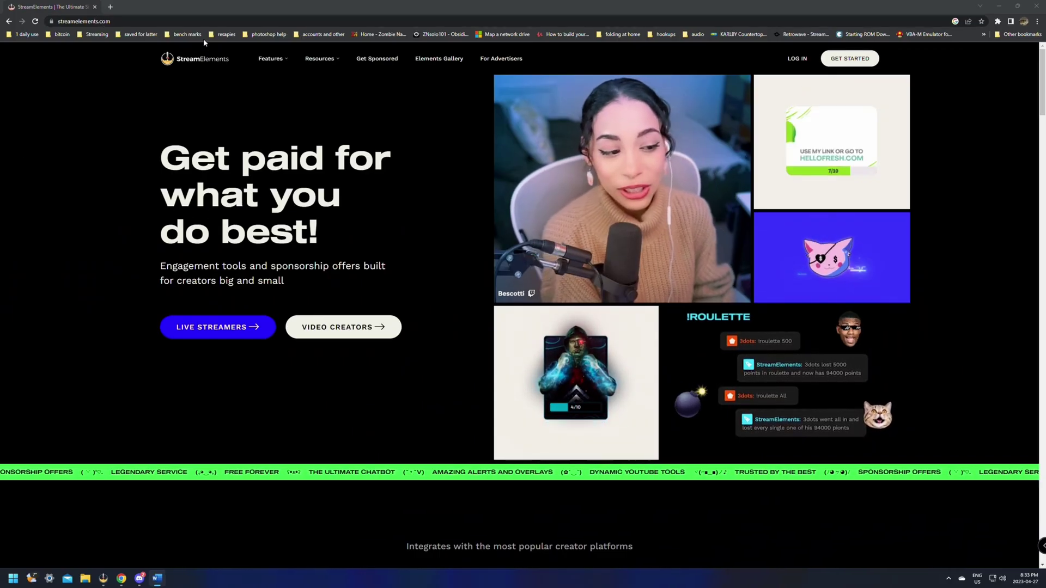
- Log in to StreamElements with the Twitch account and open the overlays gallery from the streaming tools
{"action": "left_click", "coordinate": [796, 59]}
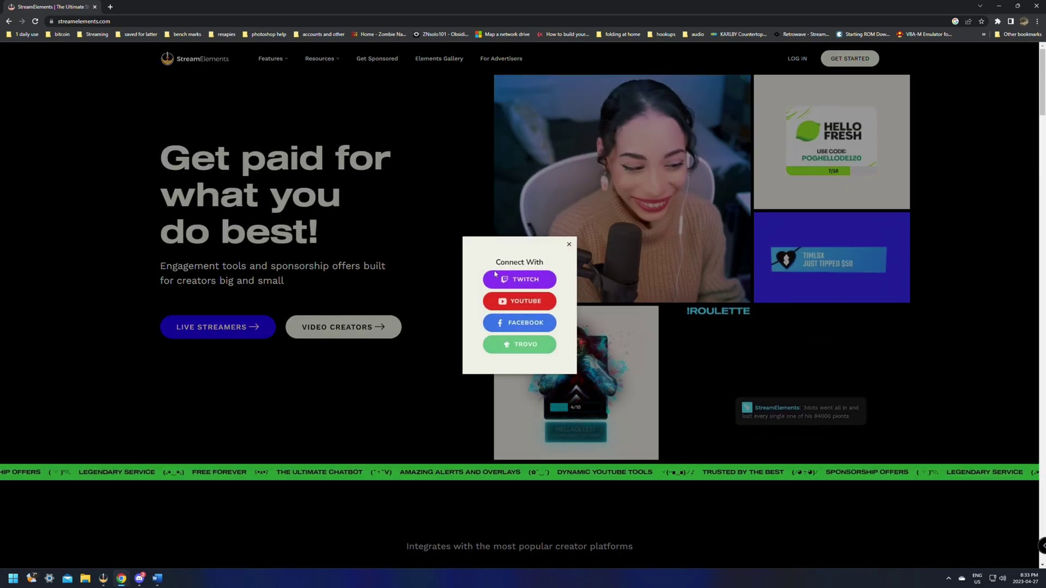
{"action": "left_click", "coordinate": [519, 282]}
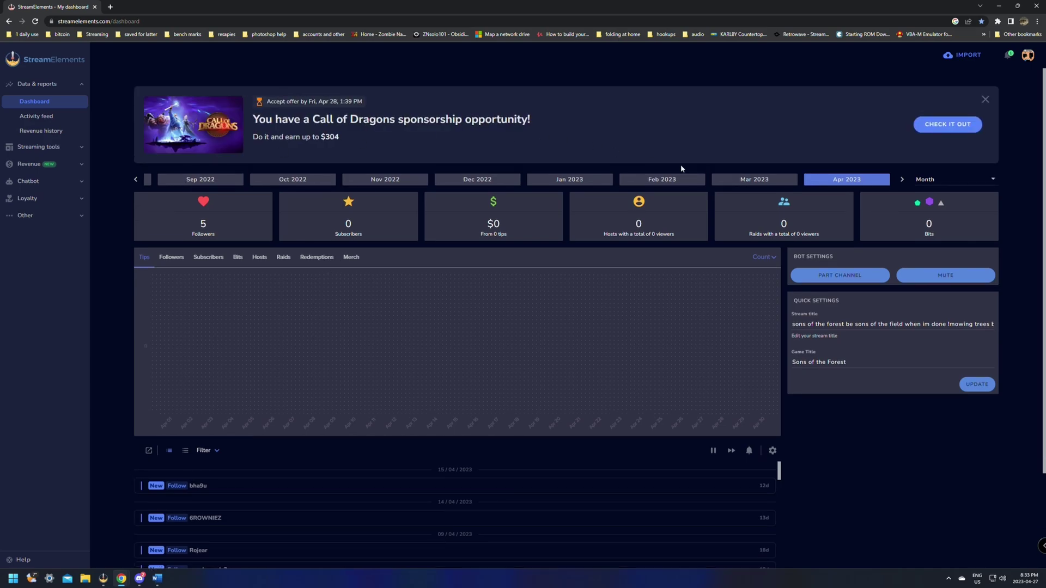
{"action": "left_click", "coordinate": [37, 149]}
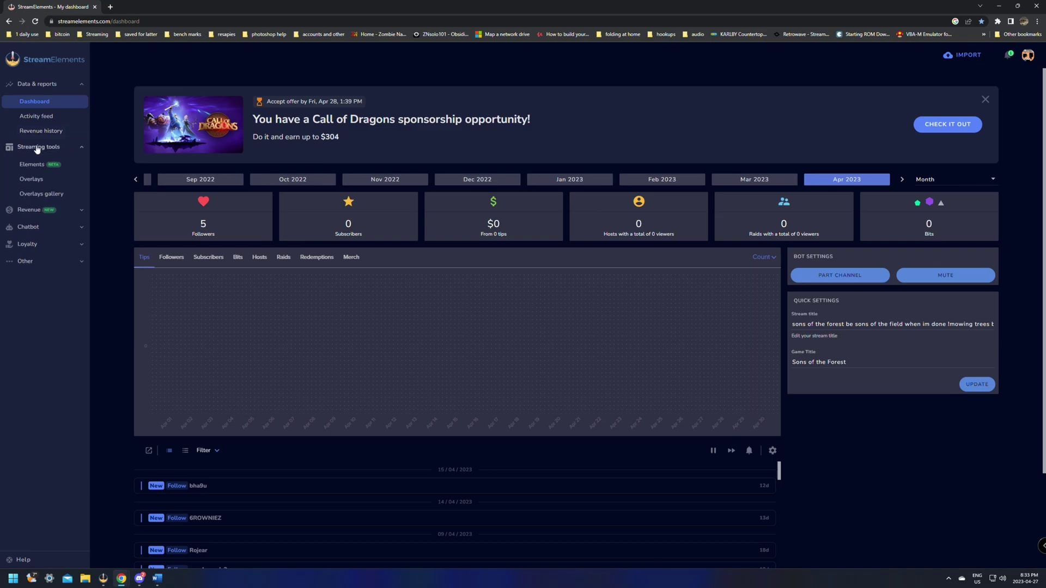
{"action": "left_click", "coordinate": [55, 197]}
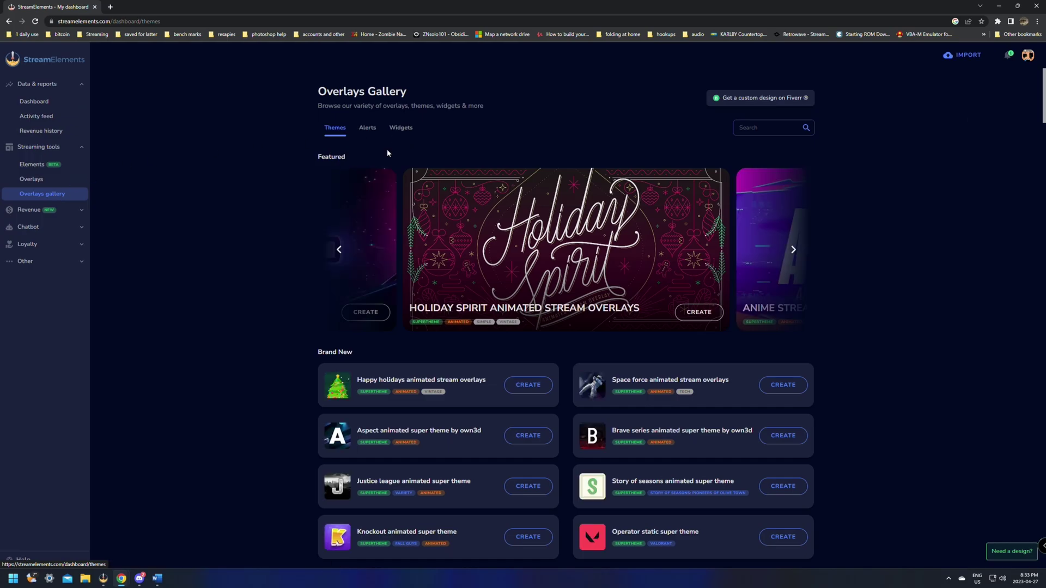
- Look through the overlay themes offered in the gallery
{"action": "scroll", "coordinate": [388, 155], "scroll_direction": "down", "scroll_amount": 12}
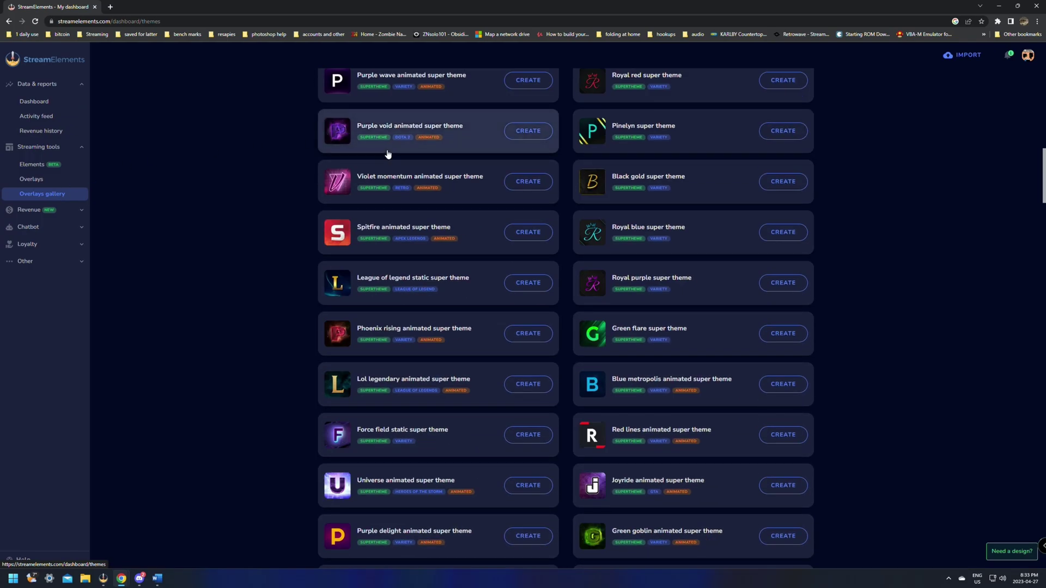
{"action": "scroll", "coordinate": [388, 154], "scroll_direction": "up", "scroll_amount": 5}
{"action": "scroll", "coordinate": [393, 153], "scroll_direction": "down", "scroll_amount": 10}
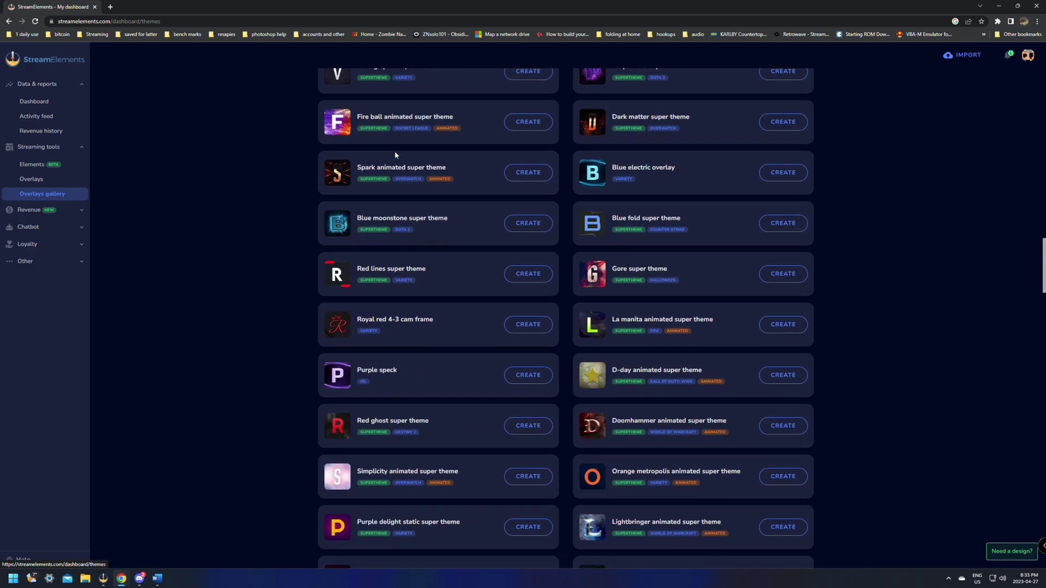
{"action": "scroll", "coordinate": [395, 155], "scroll_direction": "down", "scroll_amount": 8}
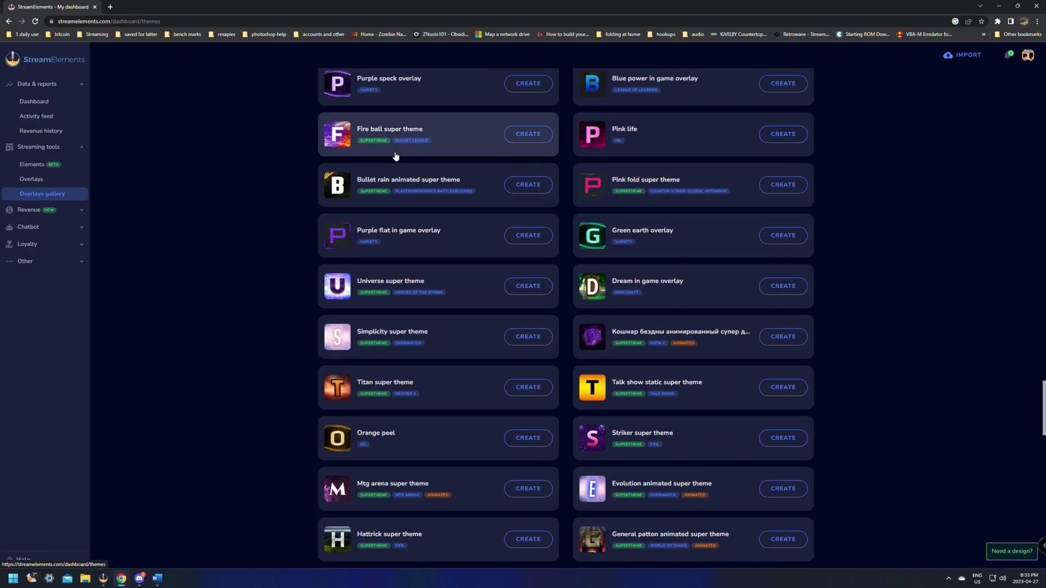
{"action": "scroll", "coordinate": [439, 206], "scroll_direction": "down", "scroll_amount": 12}
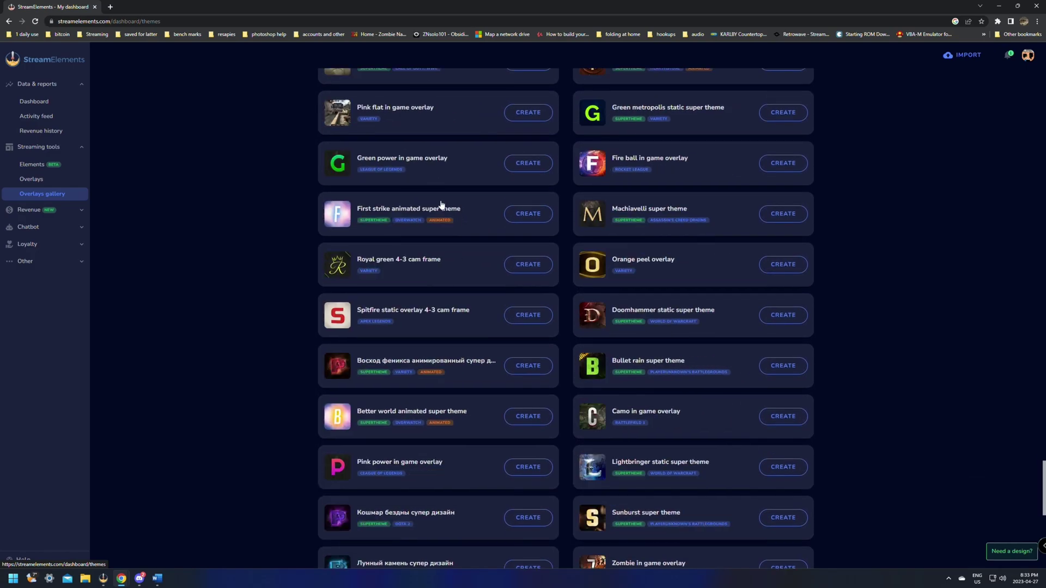
{"action": "scroll", "coordinate": [442, 205], "scroll_direction": "down", "scroll_amount": 12}
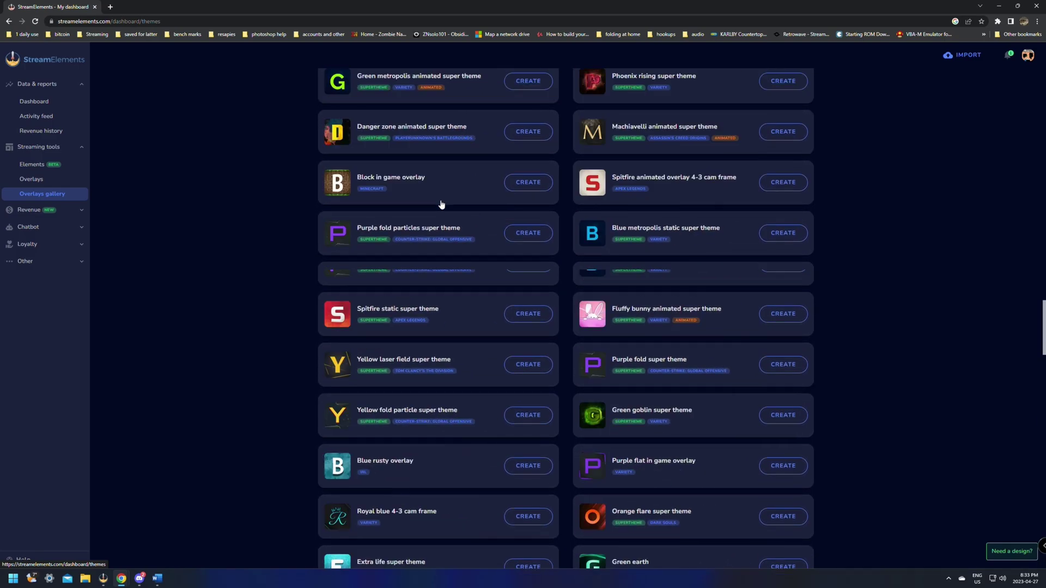
{"action": "scroll", "coordinate": [441, 205], "scroll_direction": "up", "scroll_amount": 20}
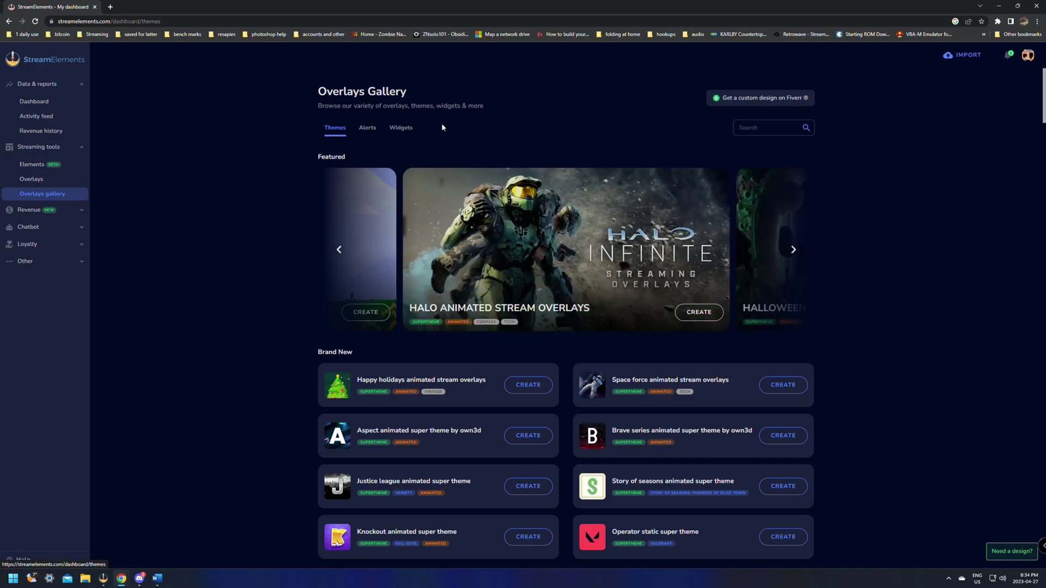
- Create an overlay from the Violet momentum animated super theme and name it "new overlay"
{"action": "scroll", "coordinate": [443, 127], "scroll_direction": "down", "scroll_amount": 12}
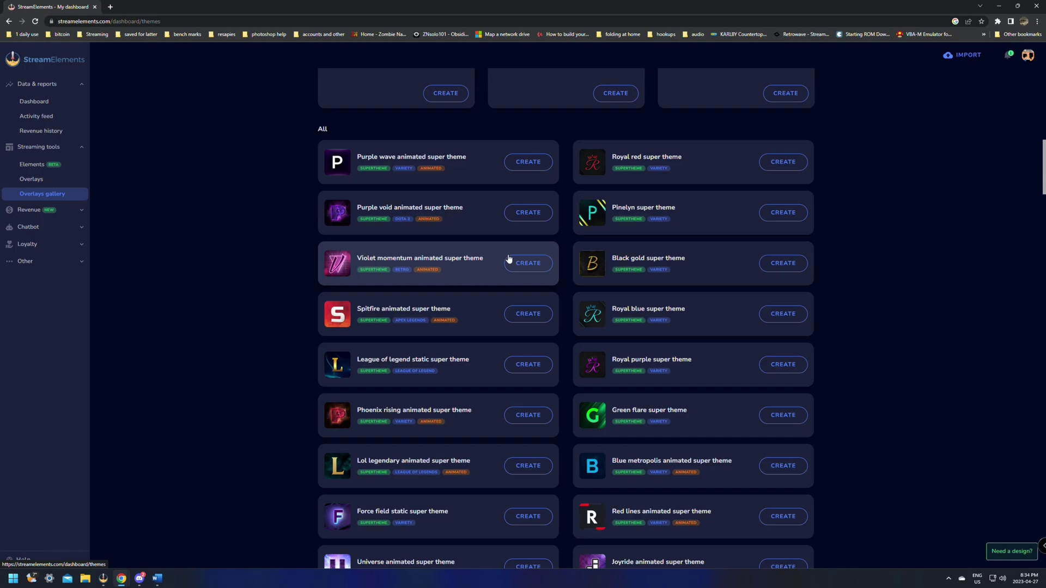
{"action": "left_click", "coordinate": [529, 264]}
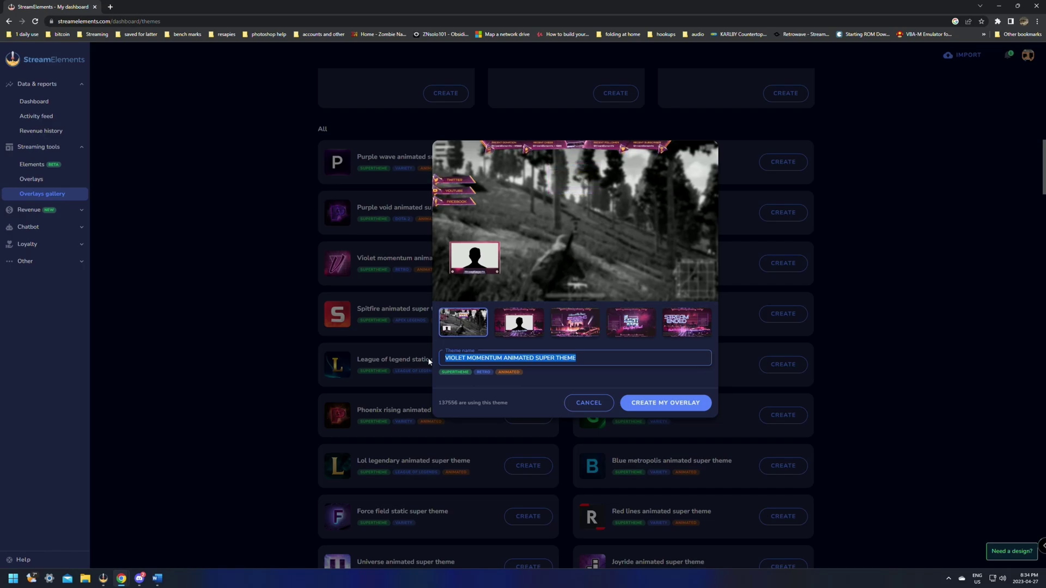
{"action": "type", "text": "new overlay"}
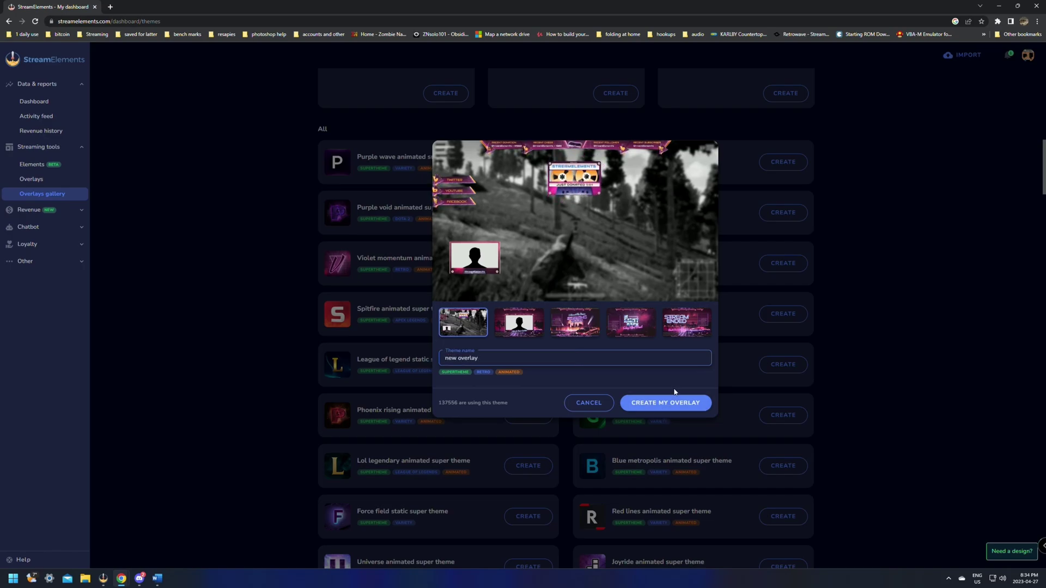
{"action": "left_click", "coordinate": [662, 403]}
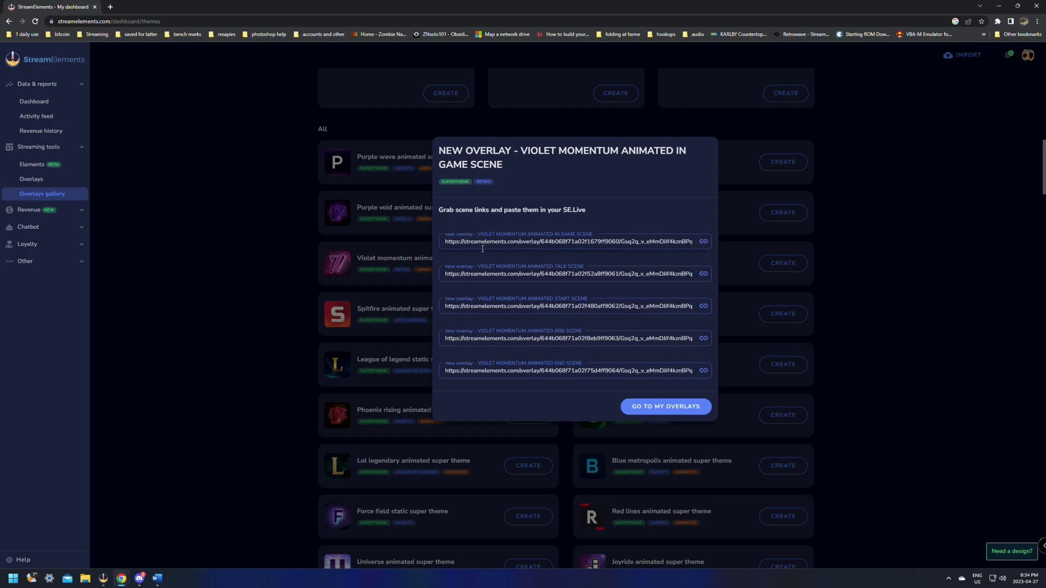
- Copy the in-game scene link, switch to OBS and add a new Browser source named "overlay" to the Main scene
{"action": "left_click", "coordinate": [703, 243]}
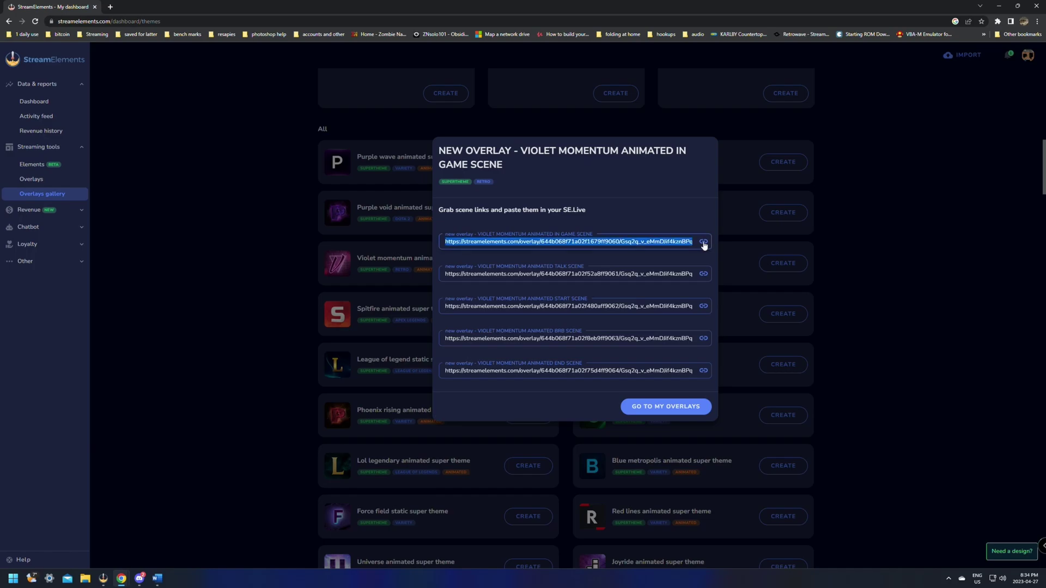
{"action": "left_click", "coordinate": [103, 579]}
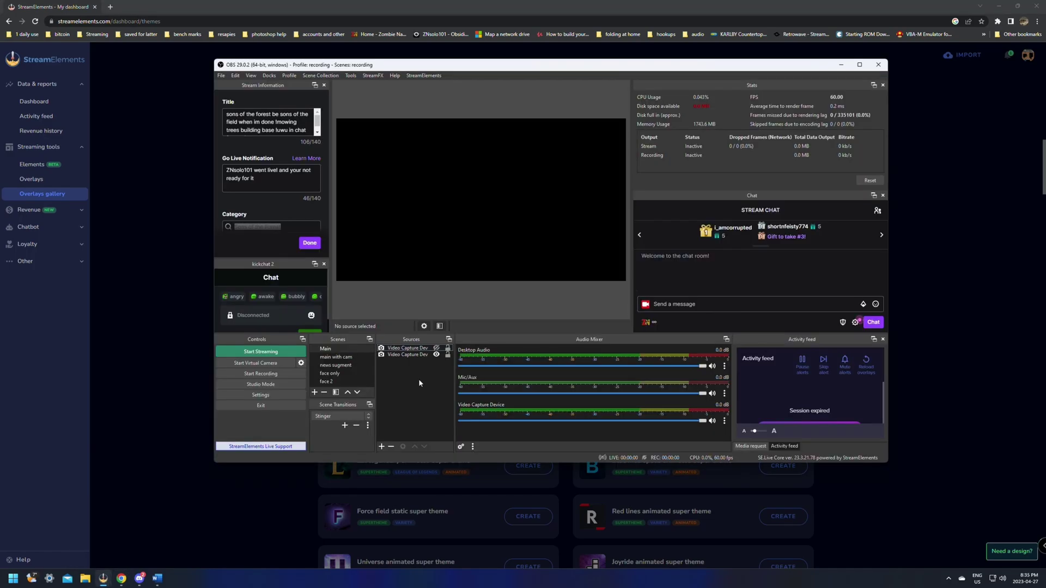
{"action": "left_click", "coordinate": [382, 447]}
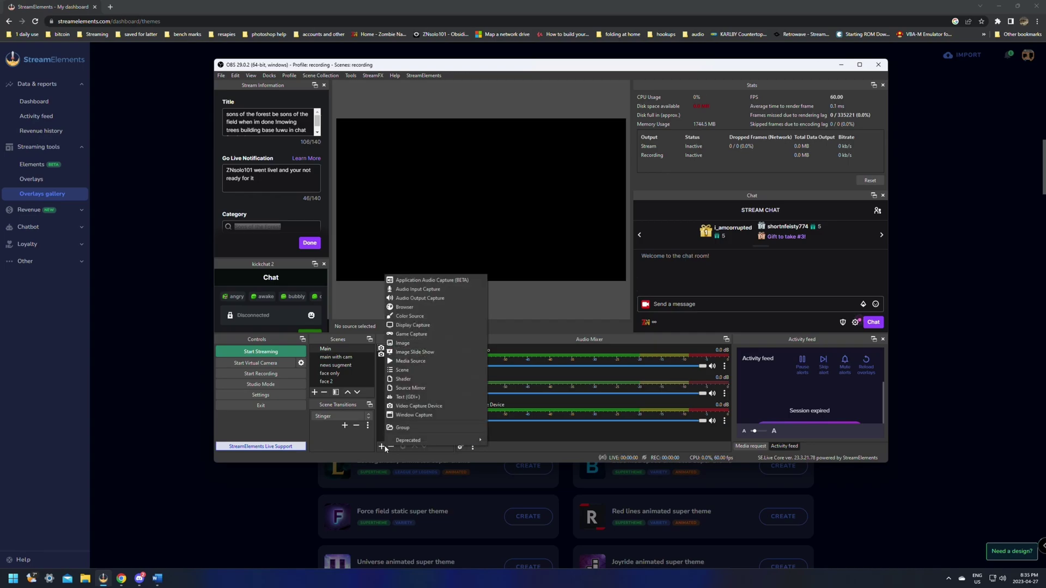
{"action": "left_click", "coordinate": [420, 308]}
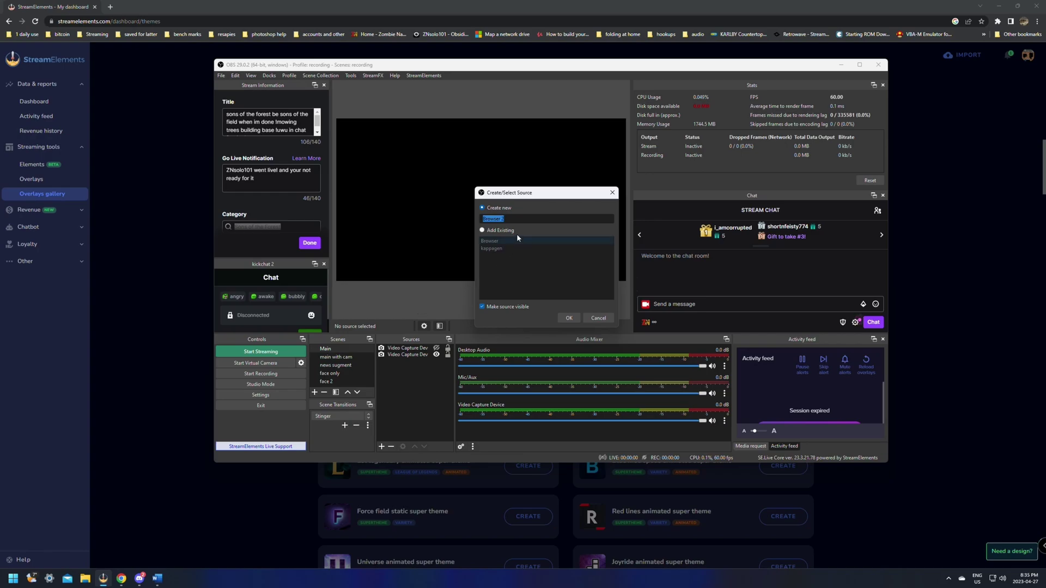
{"action": "type", "text": "overlay"}
{"action": "left_click", "coordinate": [571, 319]}
- Set the overlay source's URL to the copied scene link, size it 1920 by 1080, and enable Shutdown source when not visible
{"action": "key", "text": "ctrl+a"}
{"action": "key", "text": "ctrl+v"}
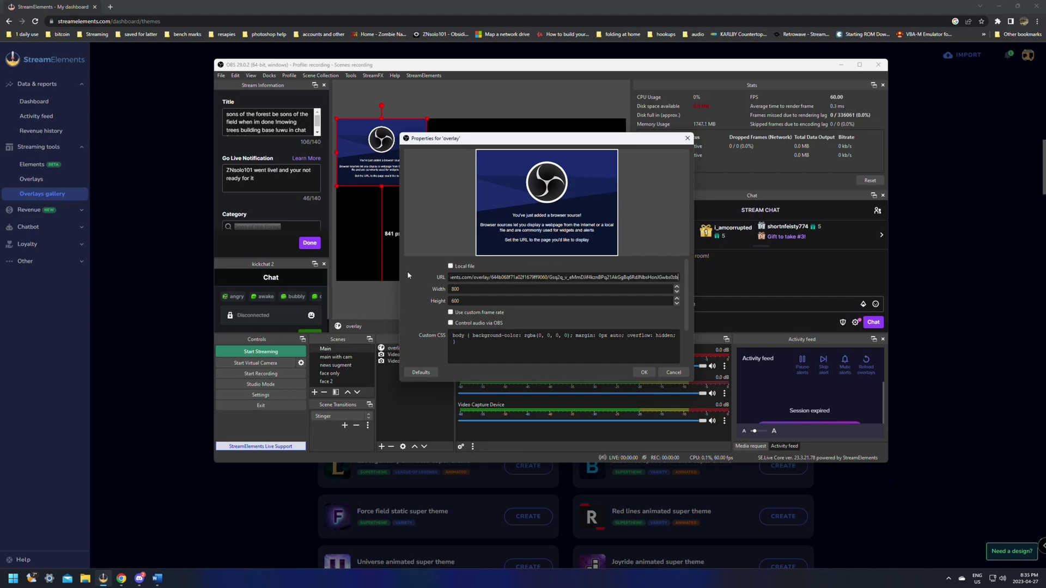
{"action": "key", "text": "Tab"}
{"action": "type", "text": "1920"}
{"action": "key", "text": "Tab"}
{"action": "type", "text": "1080"}
{"action": "scroll", "coordinate": [692, 347], "scroll_direction": "down", "scroll_amount": 2}
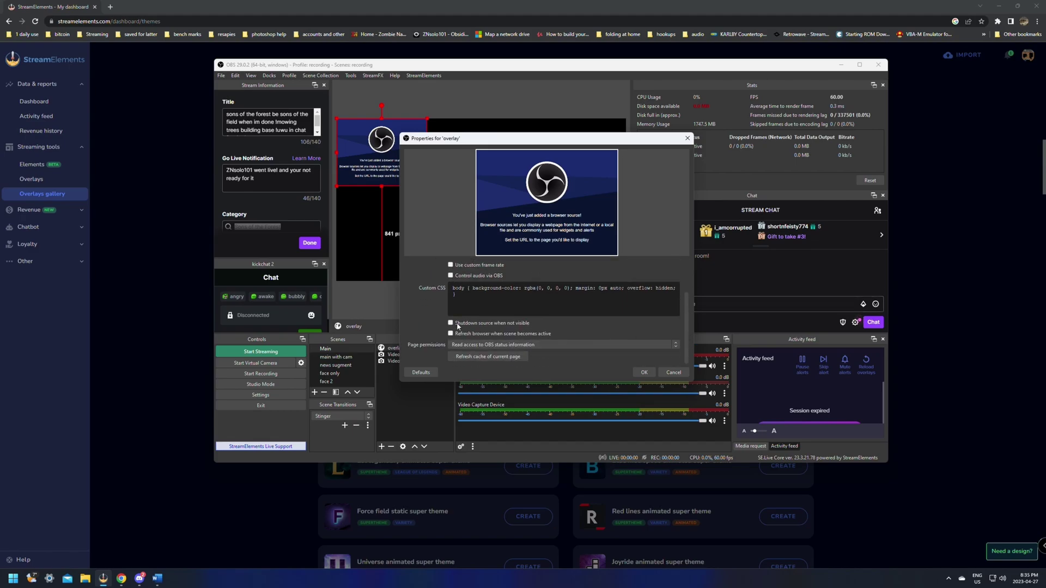
{"action": "left_click", "coordinate": [456, 325]}
{"action": "left_click", "coordinate": [644, 372]}
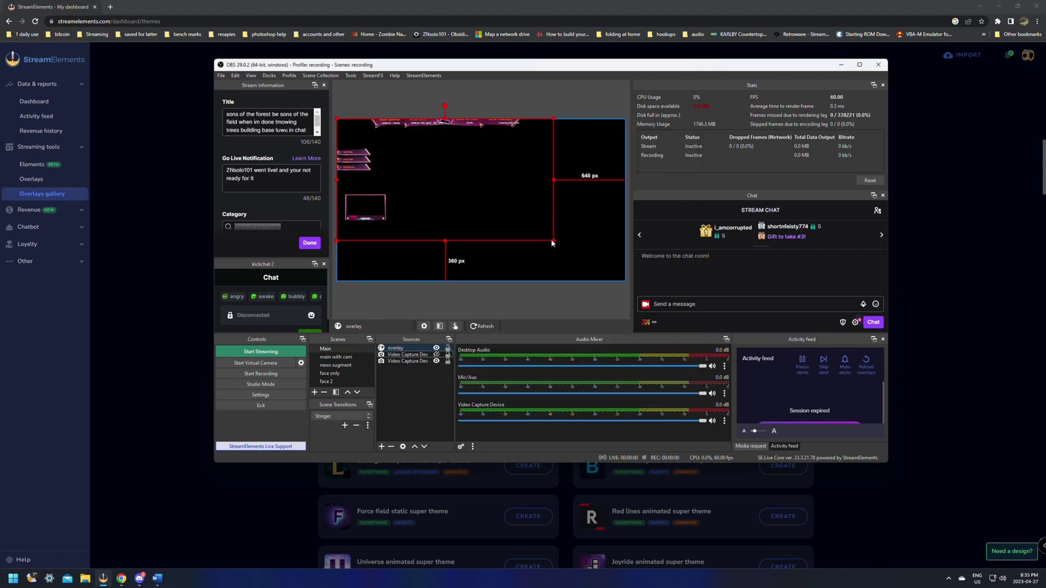
- Scale the overlay source to fill the whole preview canvas and maximize the OBS window
{"action": "left_click_drag", "start_coordinate": [554, 239], "coordinate": [626, 280]}
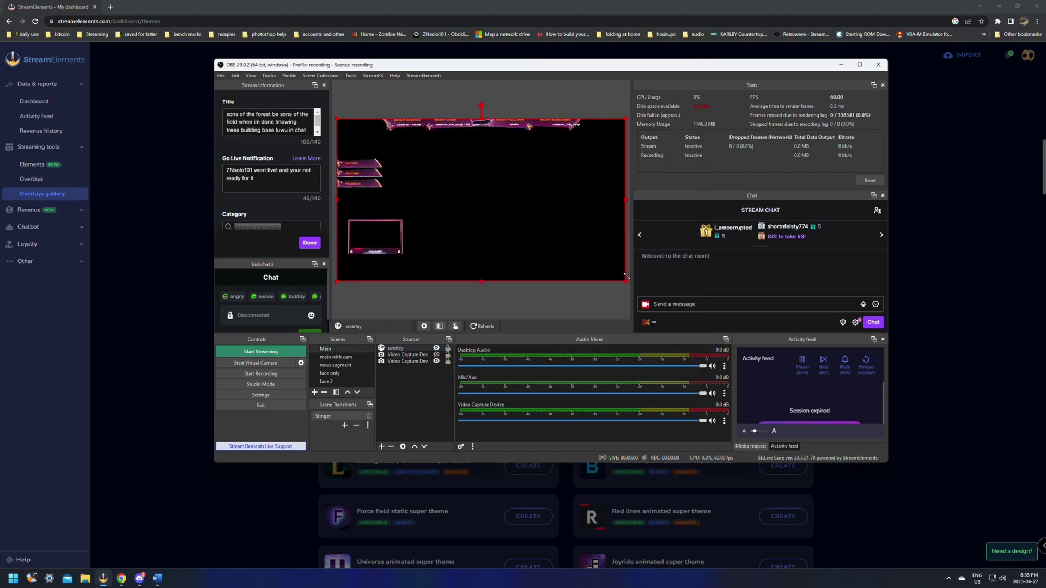
{"action": "left_click", "coordinate": [860, 65]}
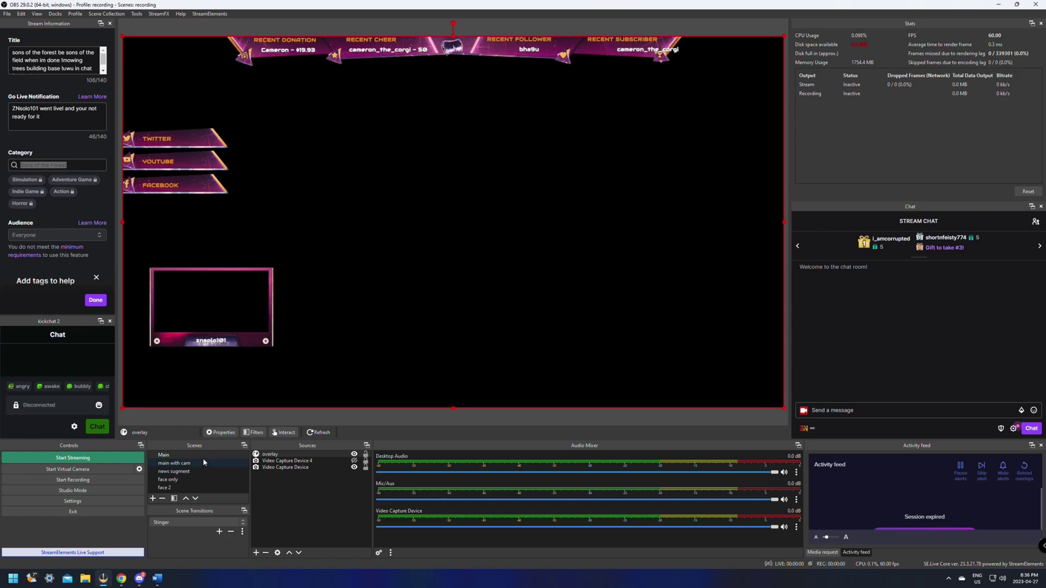
- Review the StreamElements scene links against the OBS scene list, checking the main with cam and Main scenes
{"action": "mouse_move", "coordinate": [121, 578]}
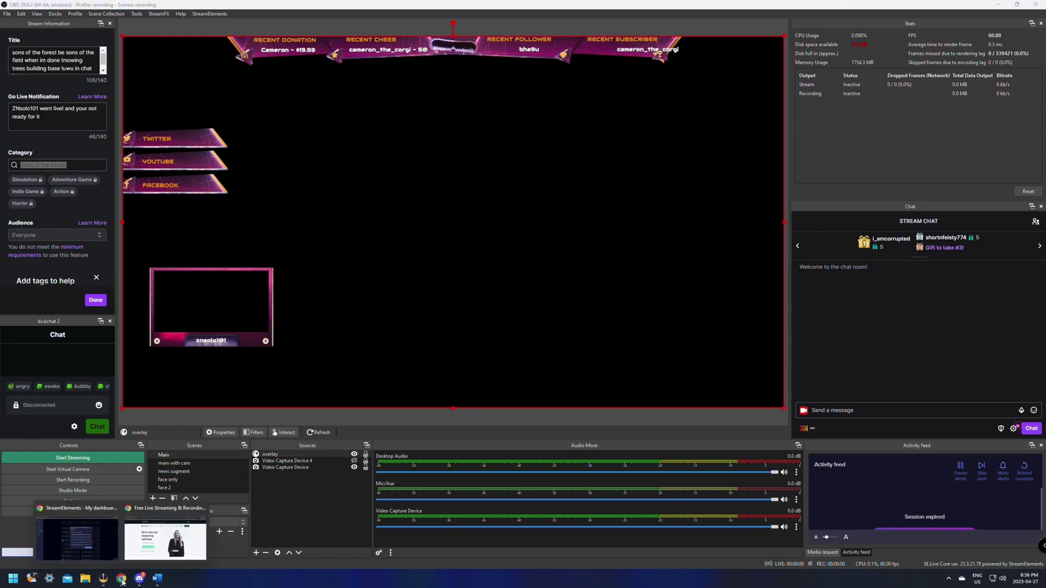
{"action": "left_click", "coordinate": [82, 546]}
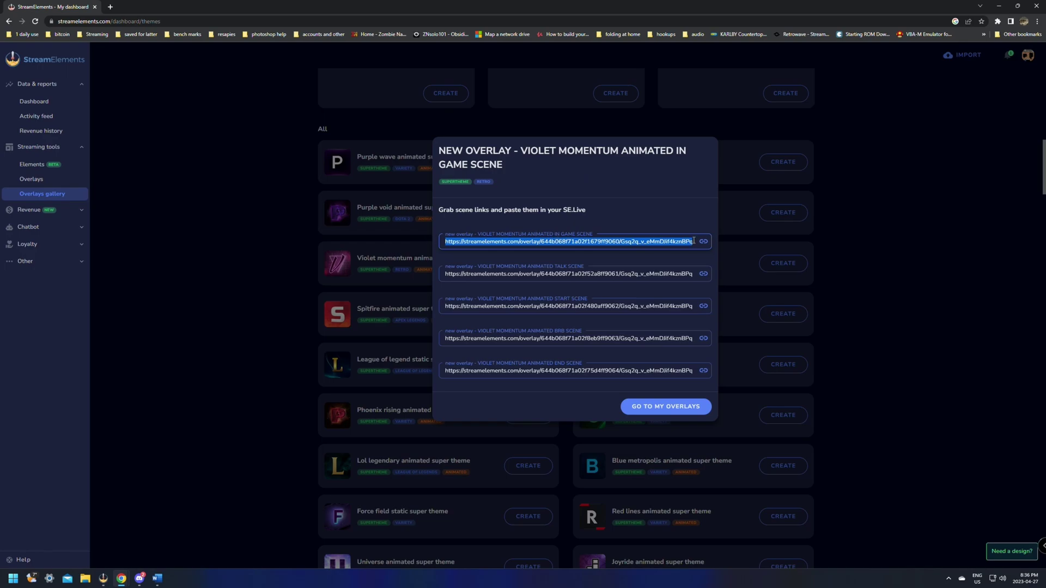
{"action": "left_click", "coordinate": [104, 577]}
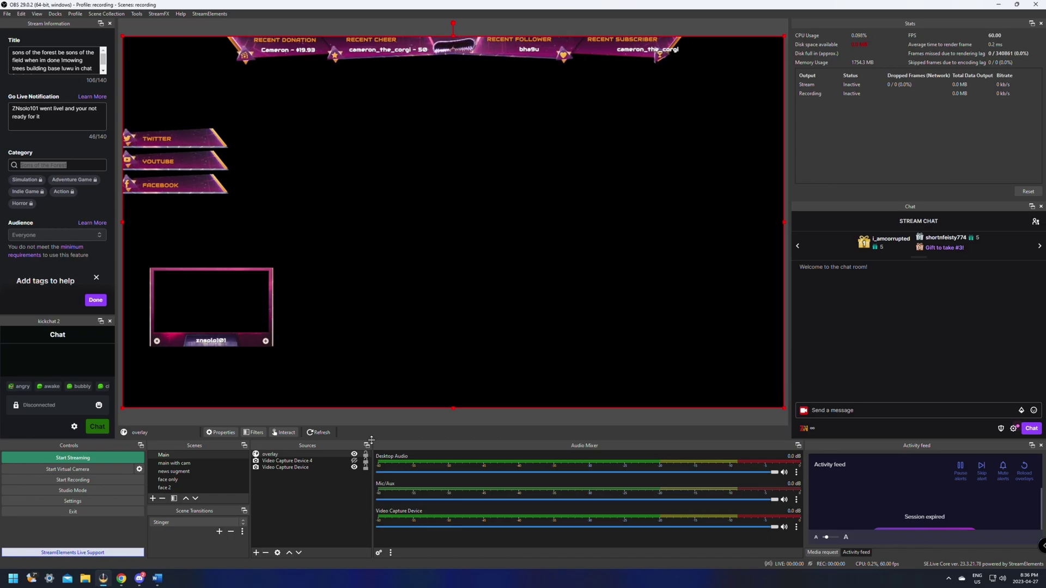
{"action": "left_click", "coordinate": [179, 463]}
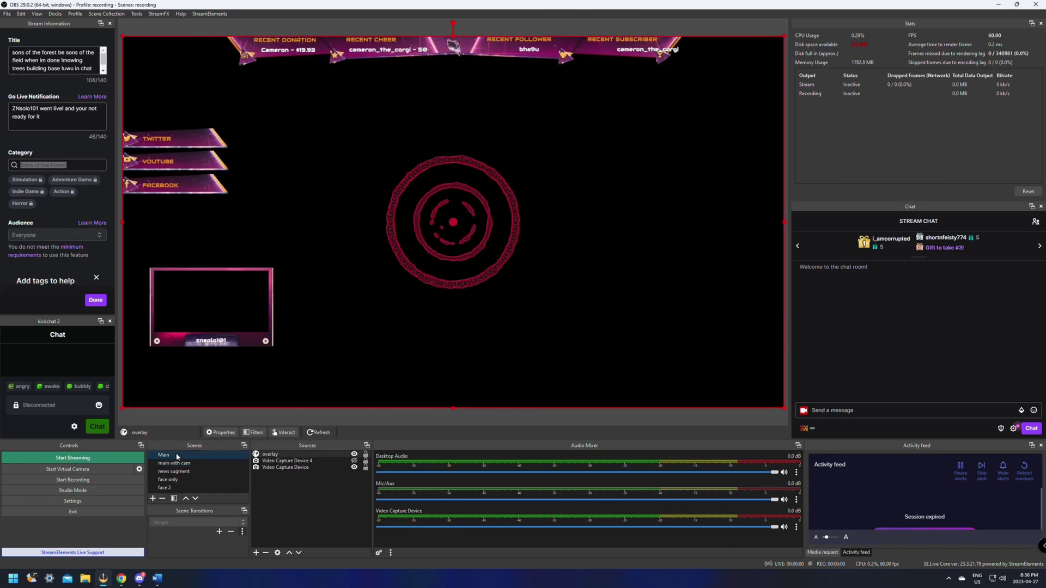
{"action": "left_click", "coordinate": [180, 456]}
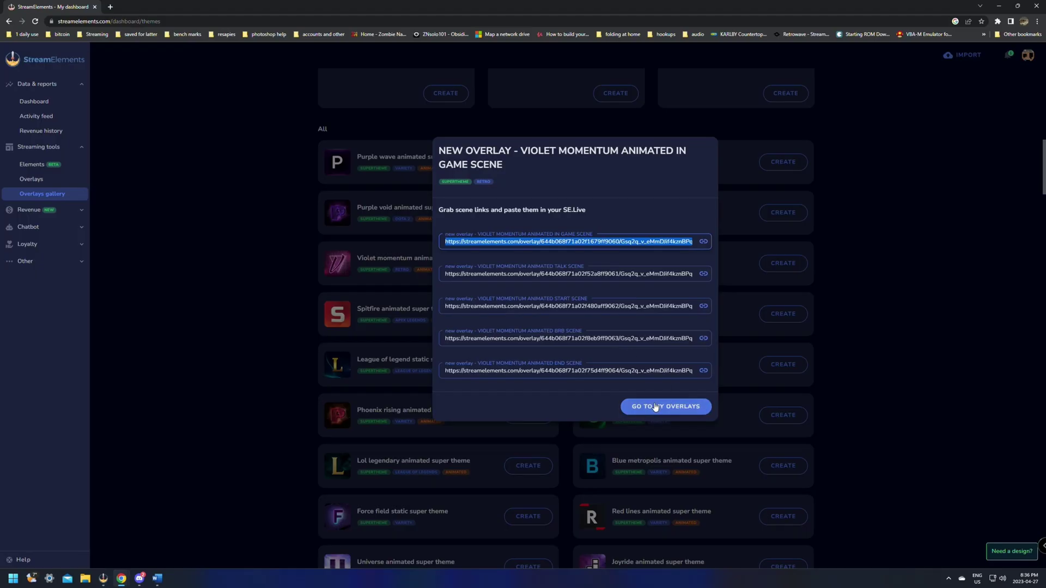
- Open My Overlays in StreamElements, check the in-game overlay's options and look through all saved overlays
{"action": "left_click", "coordinate": [655, 407]}
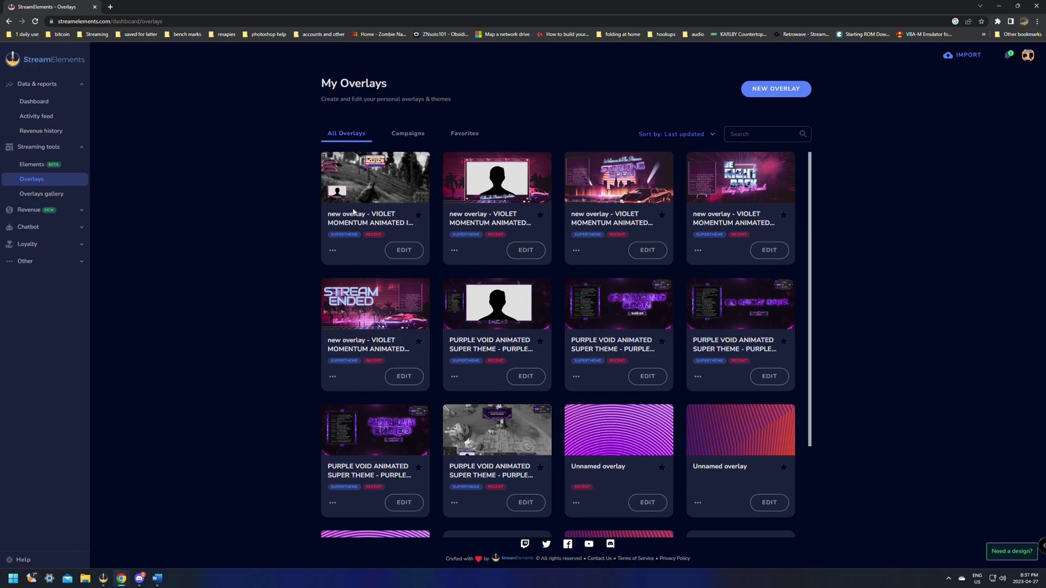
{"action": "left_click", "coordinate": [332, 252]}
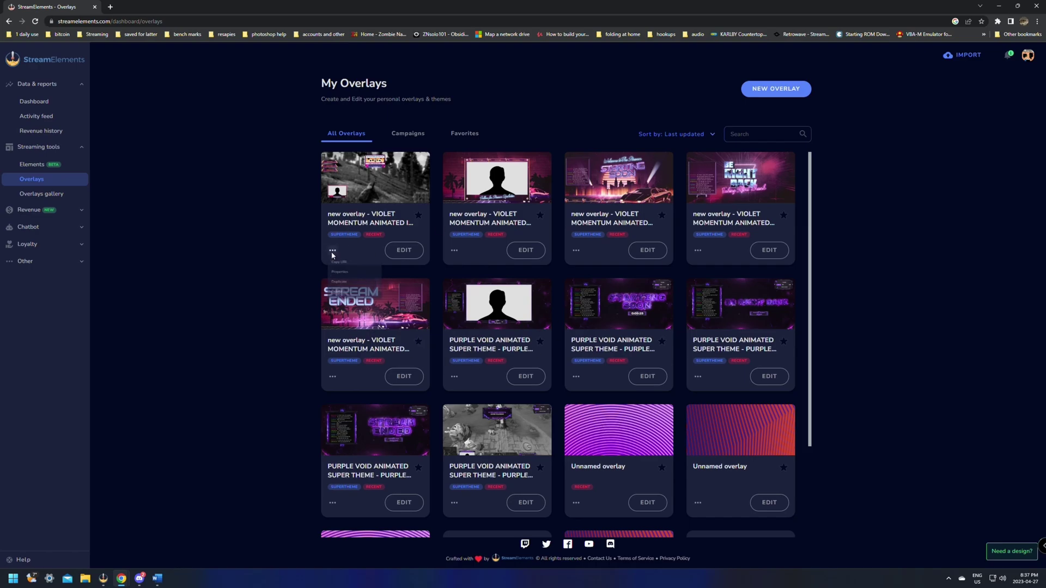
{"action": "left_click", "coordinate": [226, 260]}
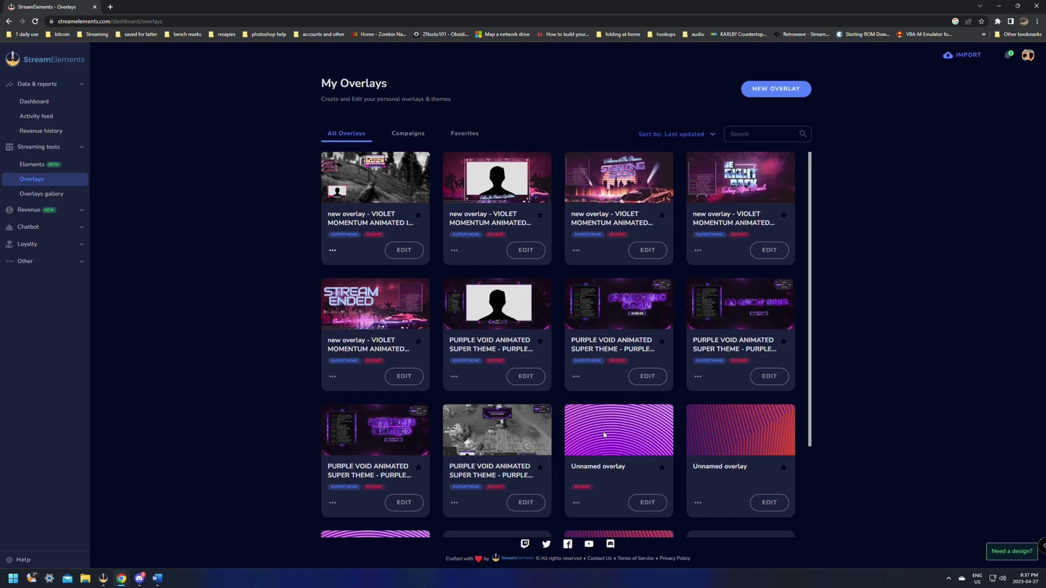
{"action": "scroll", "coordinate": [621, 382], "scroll_direction": "down", "scroll_amount": 10}
{"action": "scroll", "coordinate": [610, 361], "scroll_direction": "down", "scroll_amount": 2}
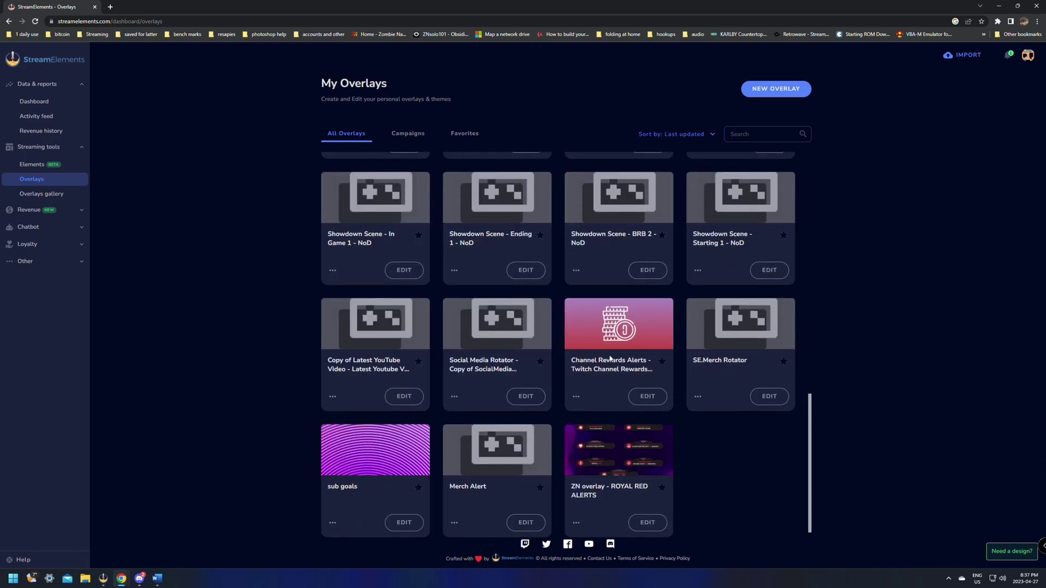
{"action": "scroll", "coordinate": [603, 348], "scroll_direction": "up", "scroll_amount": 12}
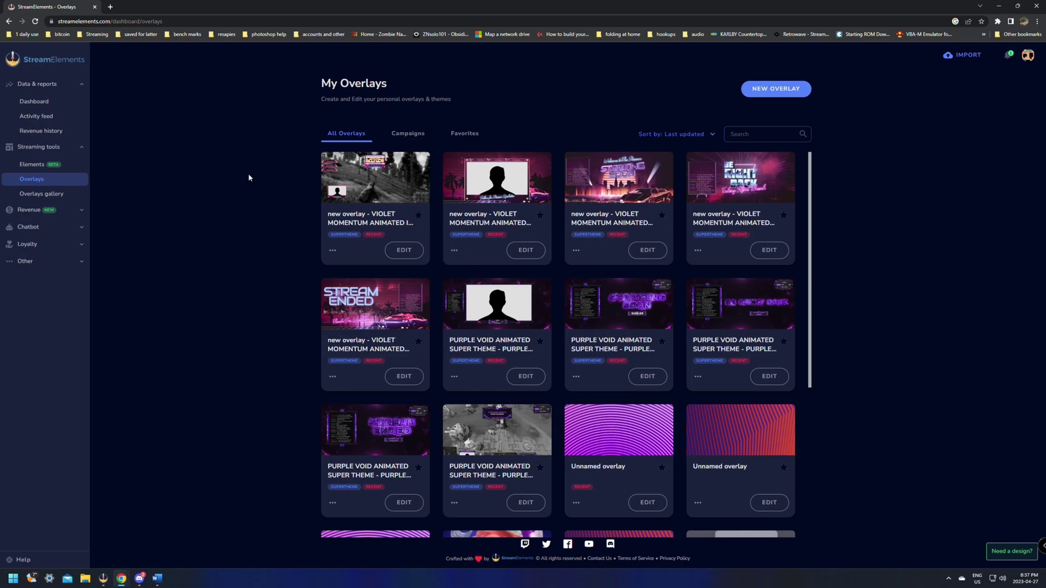
- Check the overlay in the OBS preview and return to My Overlays in StreamElements
{"action": "left_click", "coordinate": [103, 579]}
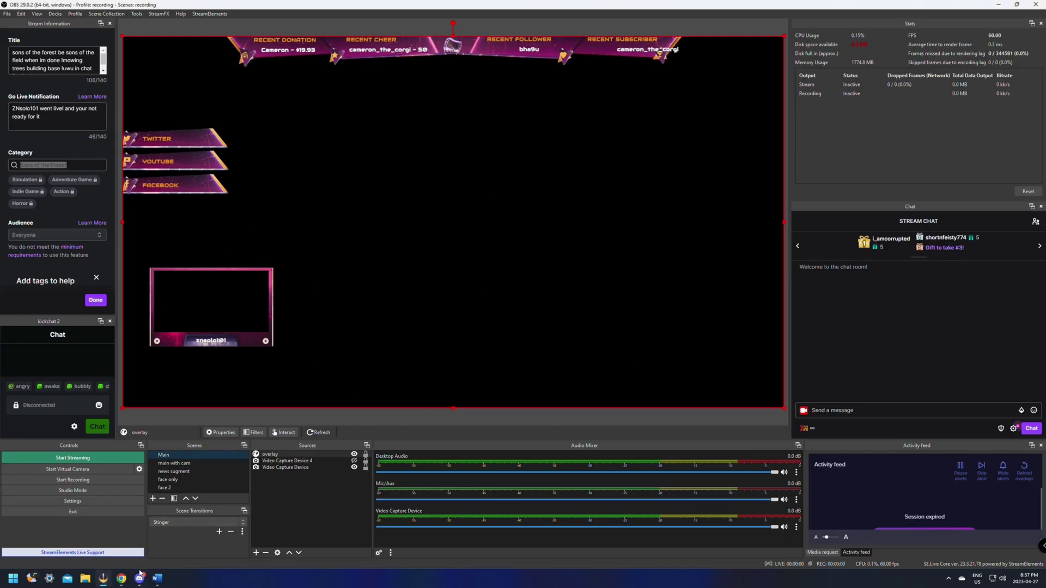
{"action": "mouse_move", "coordinate": [122, 583]}
{"action": "left_click", "coordinate": [77, 536]}
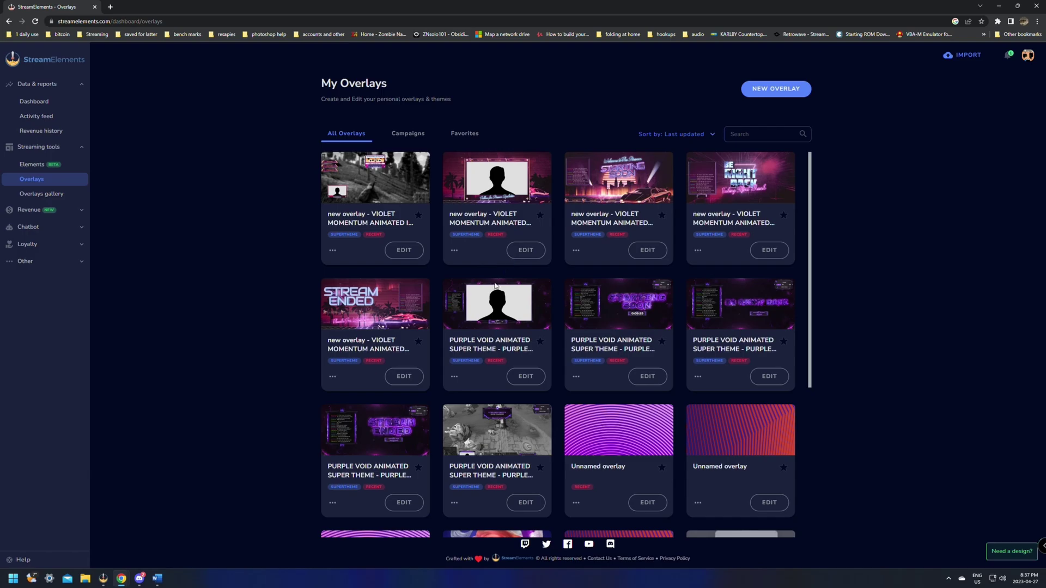
- Open the StreamElements overlays gallery and look through the featured, most popular and complete theme lists
{"action": "left_click", "coordinate": [36, 194]}
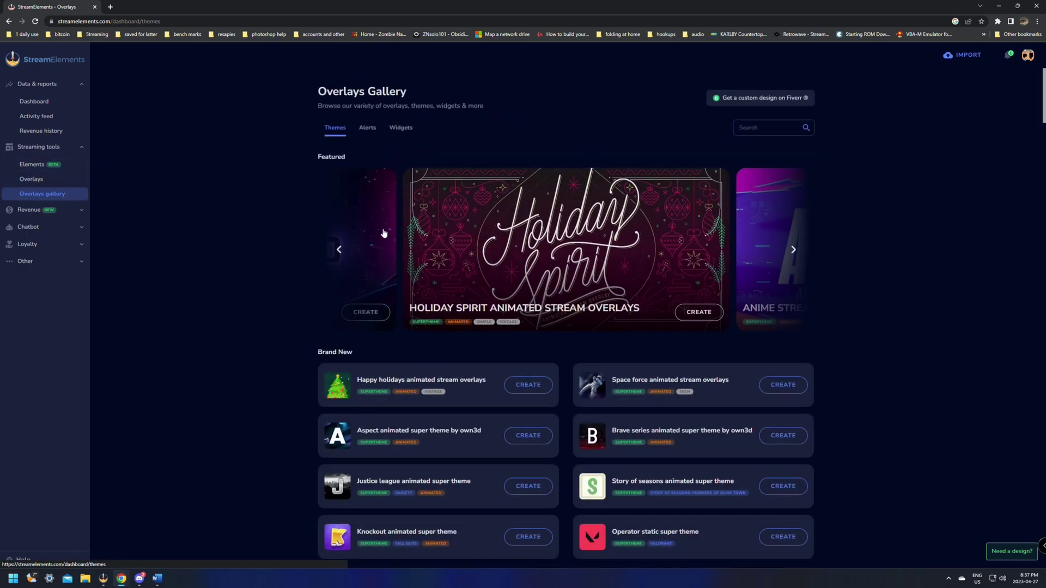
{"action": "scroll", "coordinate": [384, 234], "scroll_direction": "down", "scroll_amount": 9}
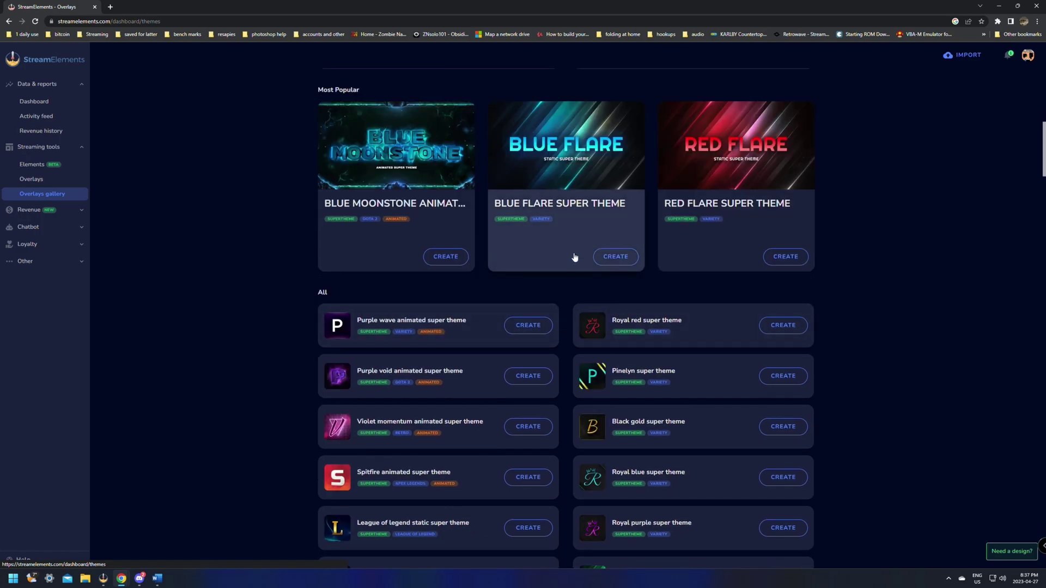
{"action": "scroll", "coordinate": [573, 256], "scroll_direction": "down", "scroll_amount": 5}
{"action": "scroll", "coordinate": [596, 285], "scroll_direction": "down", "scroll_amount": 5}
{"action": "scroll", "coordinate": [598, 289], "scroll_direction": "down", "scroll_amount": 5}
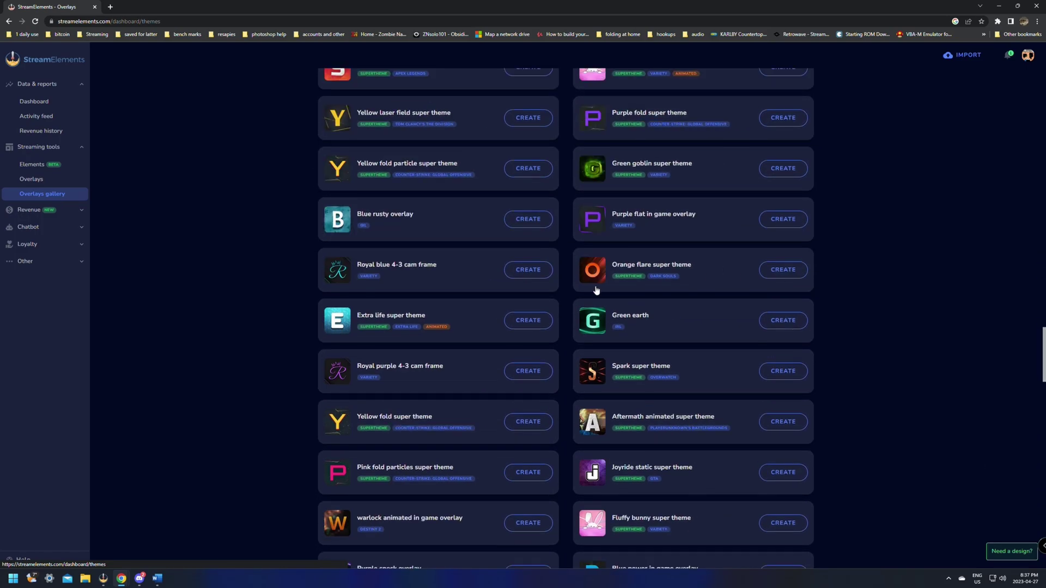
{"action": "scroll", "coordinate": [596, 289], "scroll_direction": "down", "scroll_amount": 5}
{"action": "scroll", "coordinate": [596, 288], "scroll_direction": "up", "scroll_amount": 8}
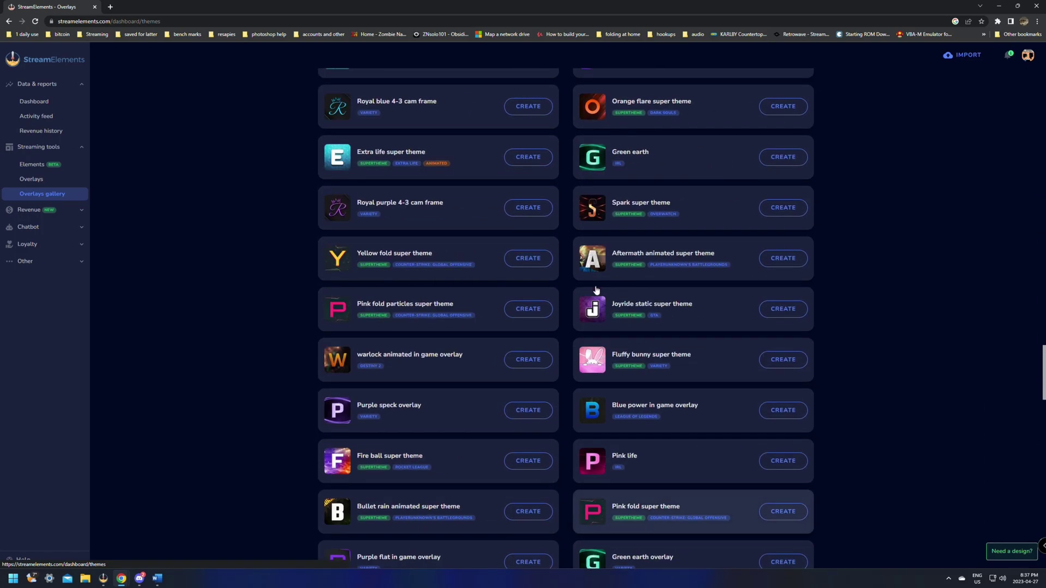
{"action": "scroll", "coordinate": [596, 290], "scroll_direction": "up", "scroll_amount": 15}
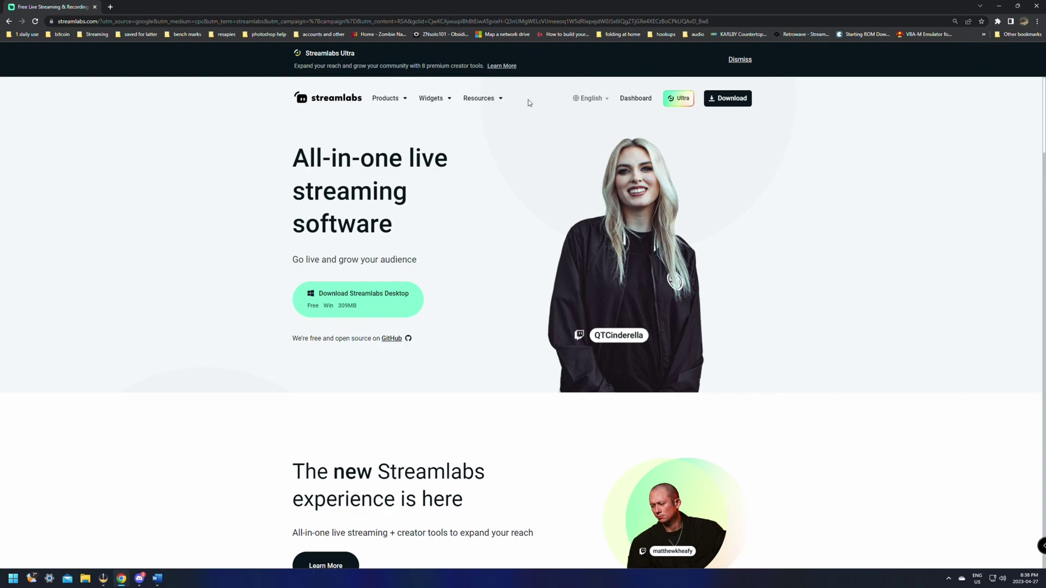
- Switch to the Streamlabs dashboard, open its themes and overlays library and browse the scene themes
{"action": "left_click", "coordinate": [637, 100]}
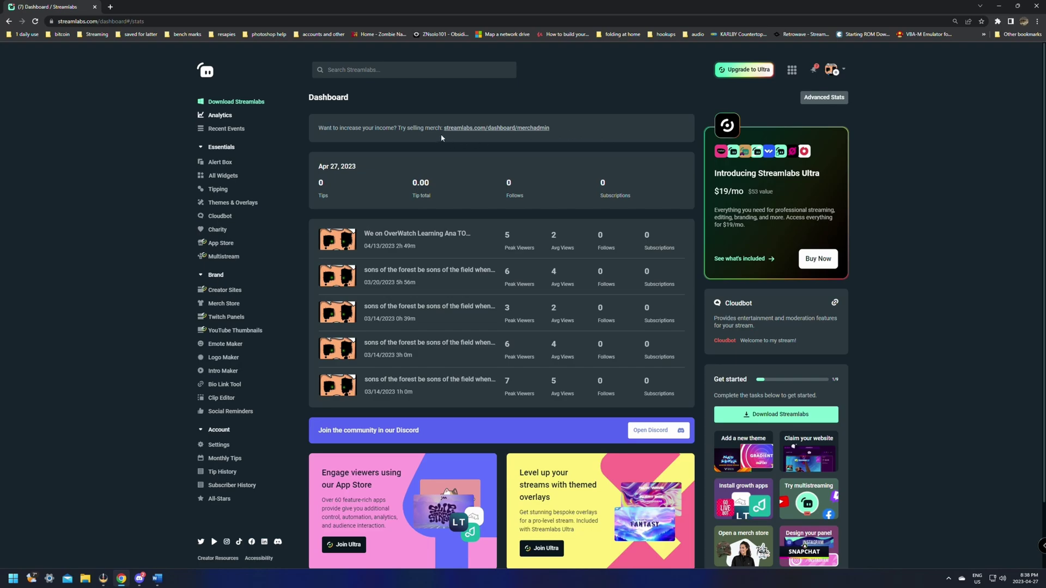
{"action": "left_click", "coordinate": [232, 207]}
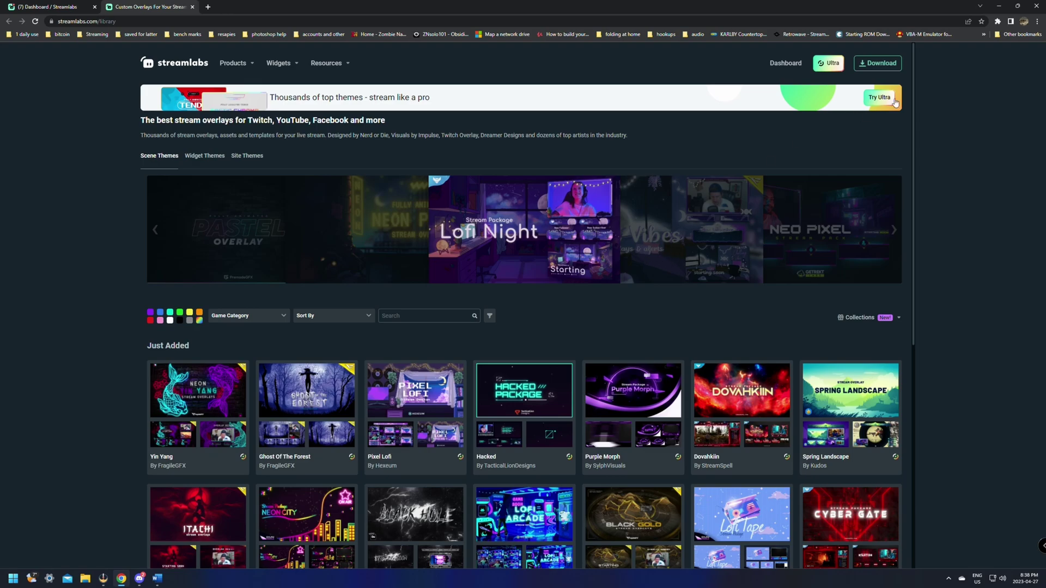
{"action": "scroll", "coordinate": [578, 116], "scroll_direction": "down", "scroll_amount": 5}
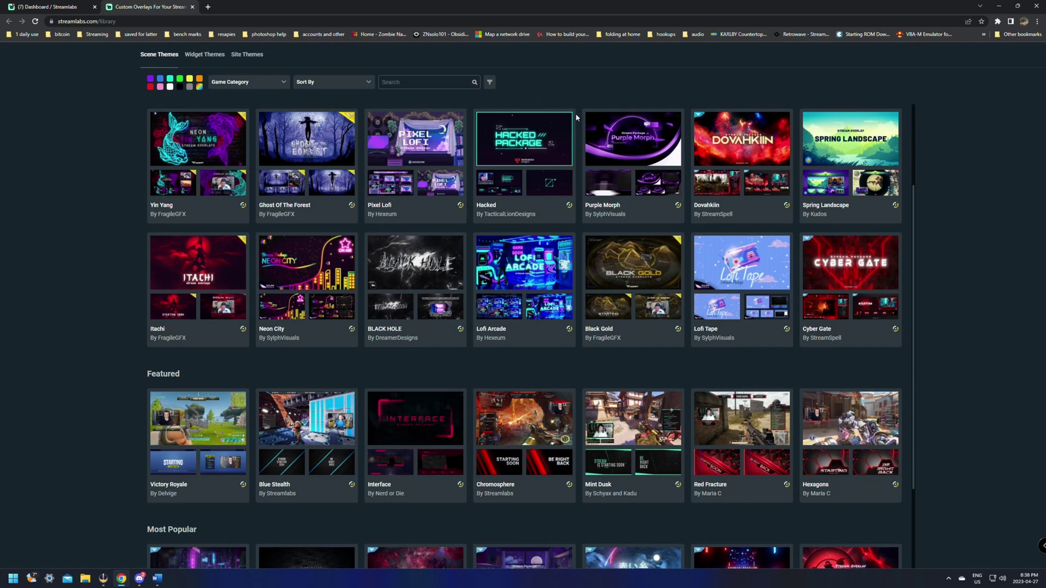
{"action": "scroll", "coordinate": [577, 117], "scroll_direction": "down", "scroll_amount": 3}
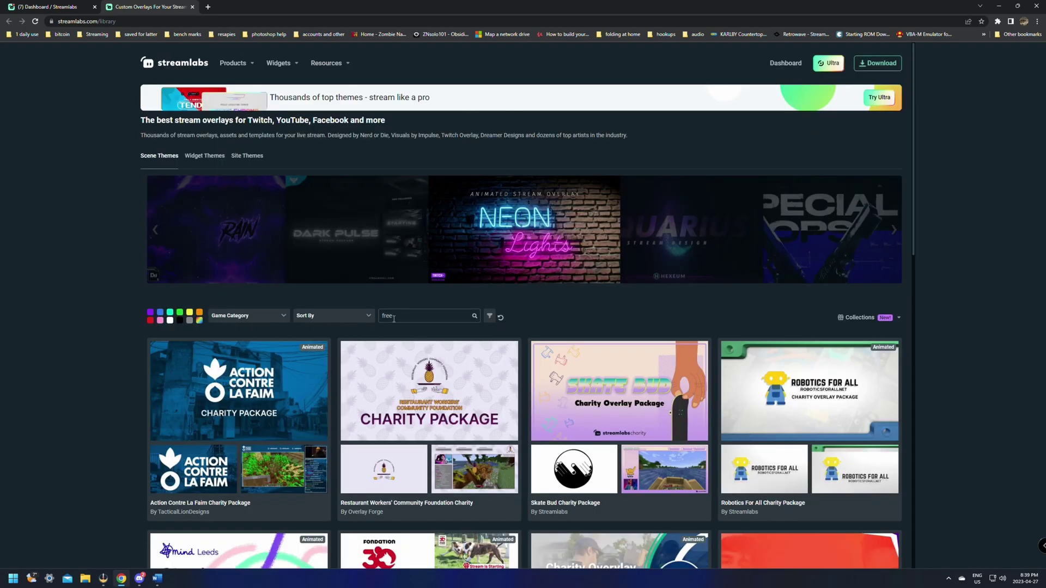
- Search the Streamlabs scene themes for "free" and look over the first packages
{"action": "left_click", "coordinate": [432, 316]}
{"action": "scroll", "coordinate": [432, 316], "scroll_direction": "down", "scroll_amount": 3}
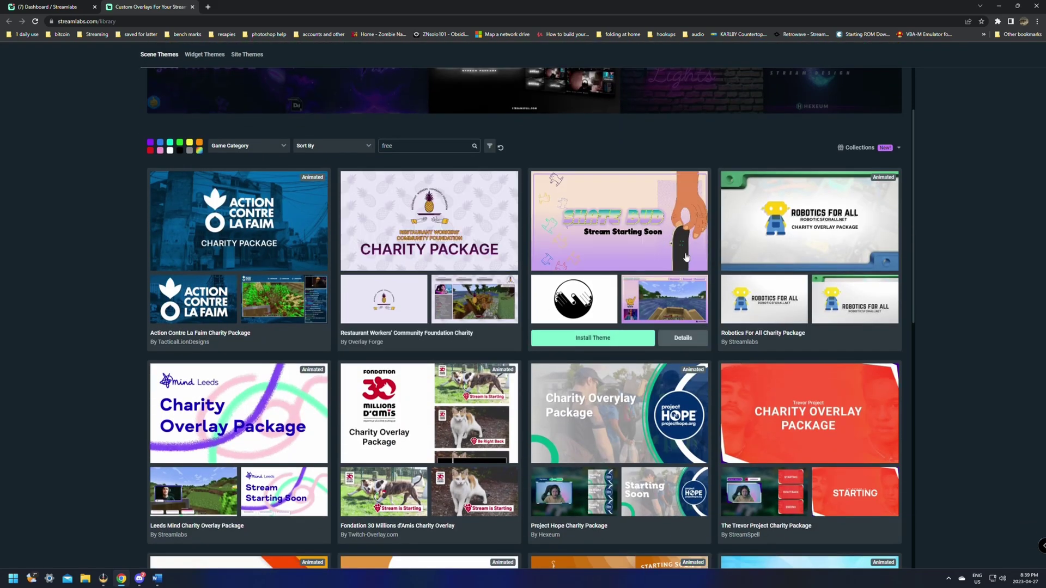
{"action": "scroll", "coordinate": [643, 402], "scroll_direction": "up", "scroll_amount": 3}
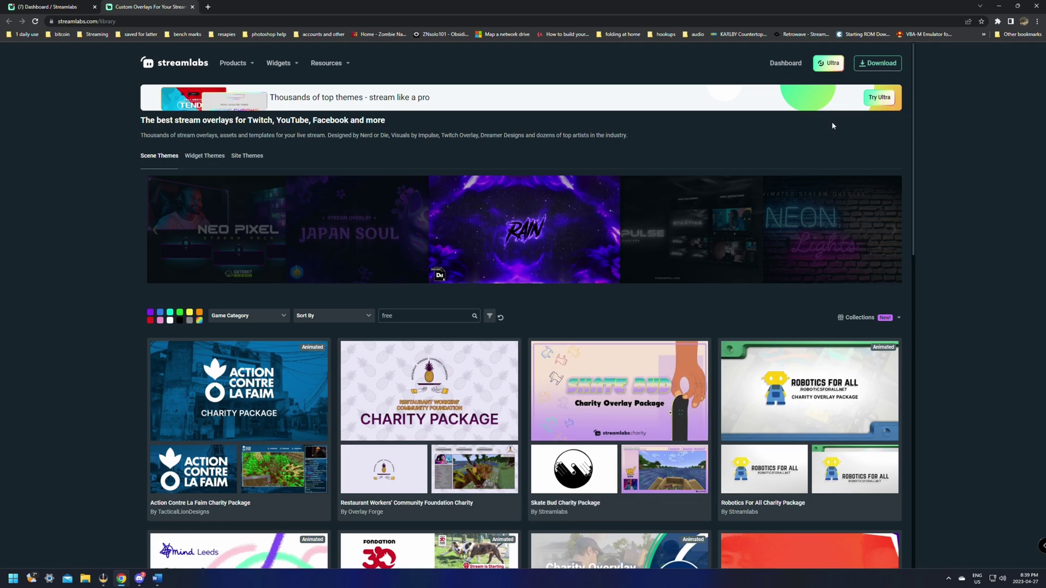
- Try to install the Restaurant Workers' Community Foundation Charity theme, choose the Streamlabs Desktop download and return to the theme library
{"action": "scroll", "coordinate": [428, 313], "scroll_direction": "down", "scroll_amount": 3}
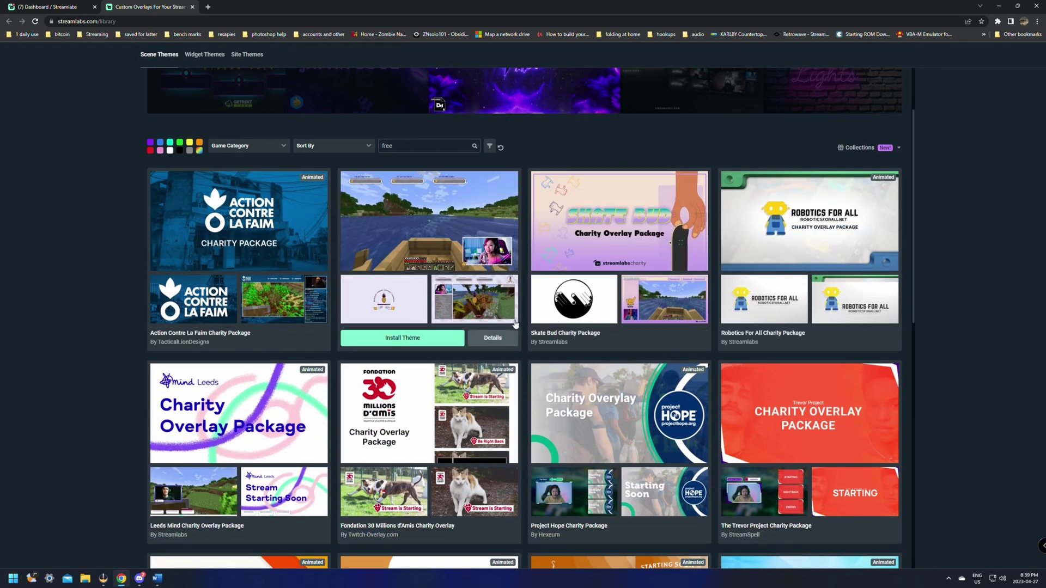
{"action": "left_click", "coordinate": [423, 341]}
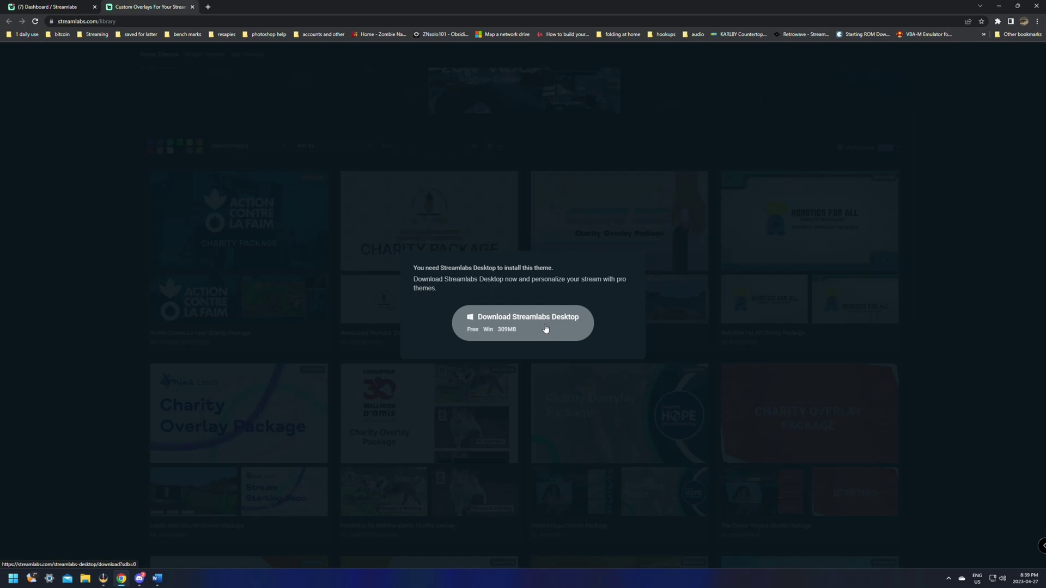
{"action": "left_click", "coordinate": [532, 322]}
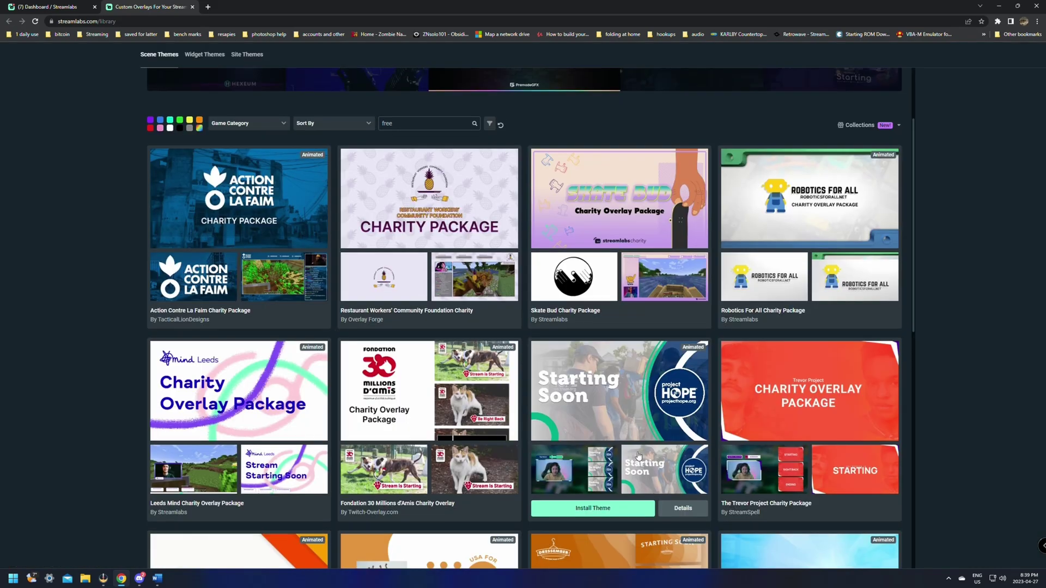
{"action": "scroll", "coordinate": [355, 229], "scroll_direction": "up", "scroll_amount": 4}
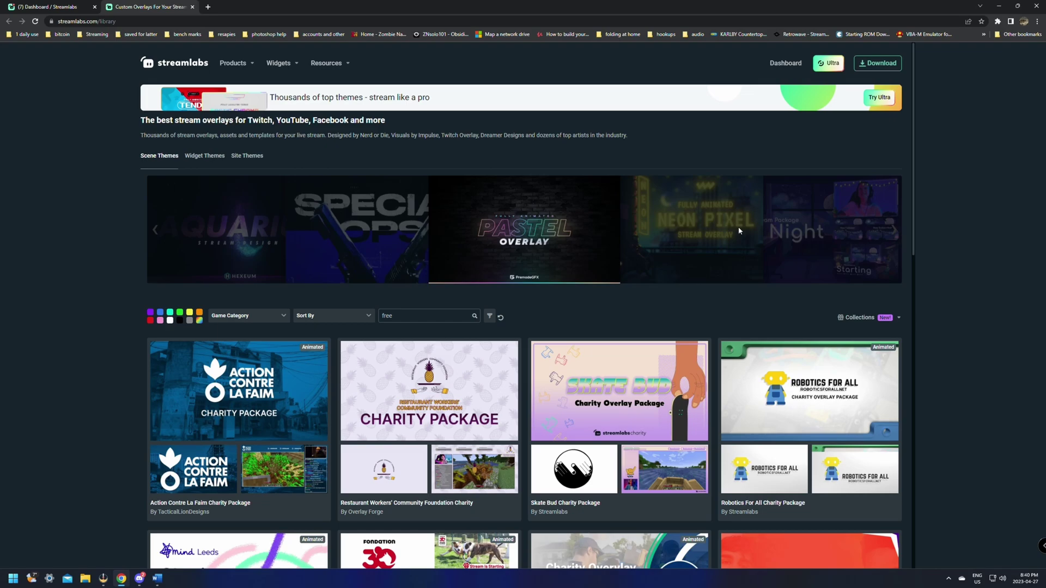
- Look through the whole first page of scene themes found for "free"
{"action": "scroll", "coordinate": [282, 151], "scroll_direction": "down", "scroll_amount": 4}
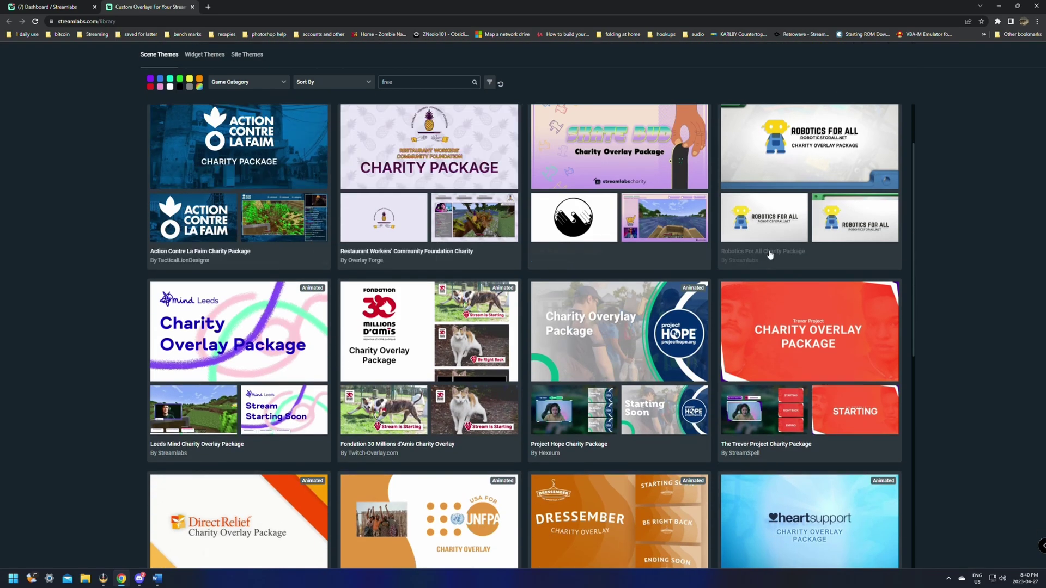
{"action": "scroll", "coordinate": [399, 238], "scroll_direction": "up", "scroll_amount": 4}
{"action": "scroll", "coordinate": [432, 288], "scroll_direction": "down", "scroll_amount": 7}
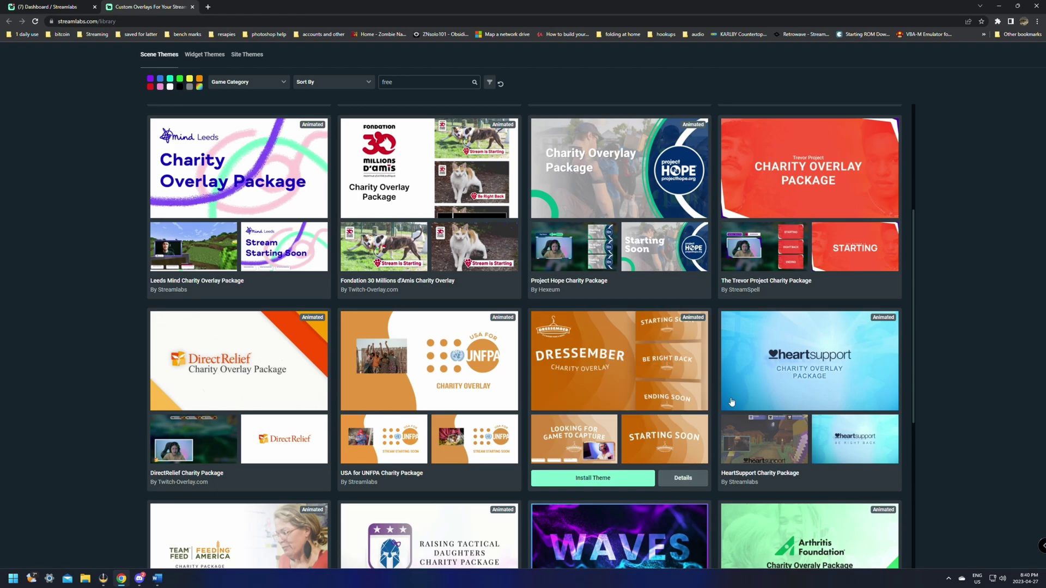
{"action": "scroll", "coordinate": [407, 317], "scroll_direction": "down", "scroll_amount": 5}
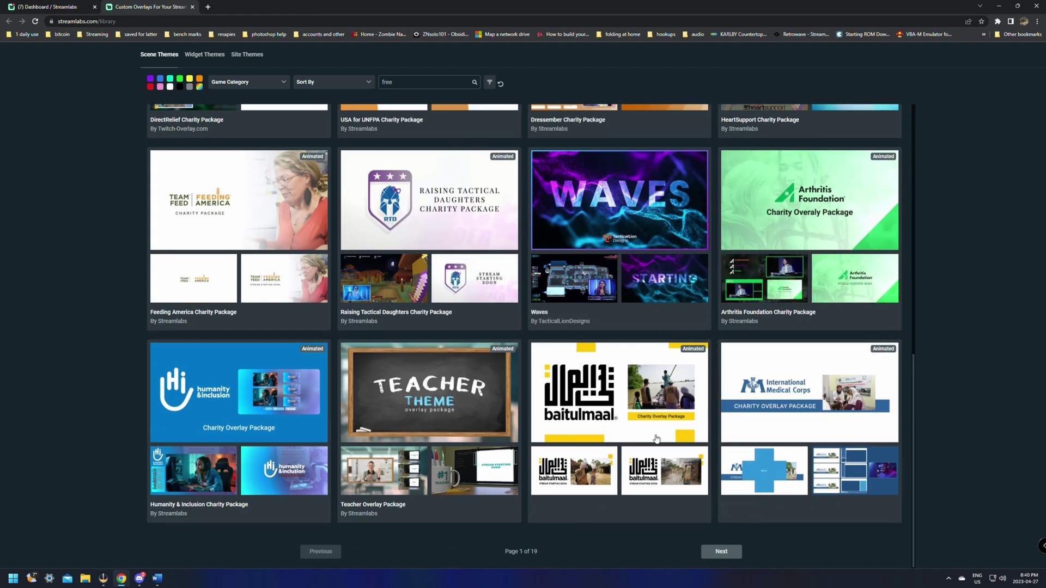
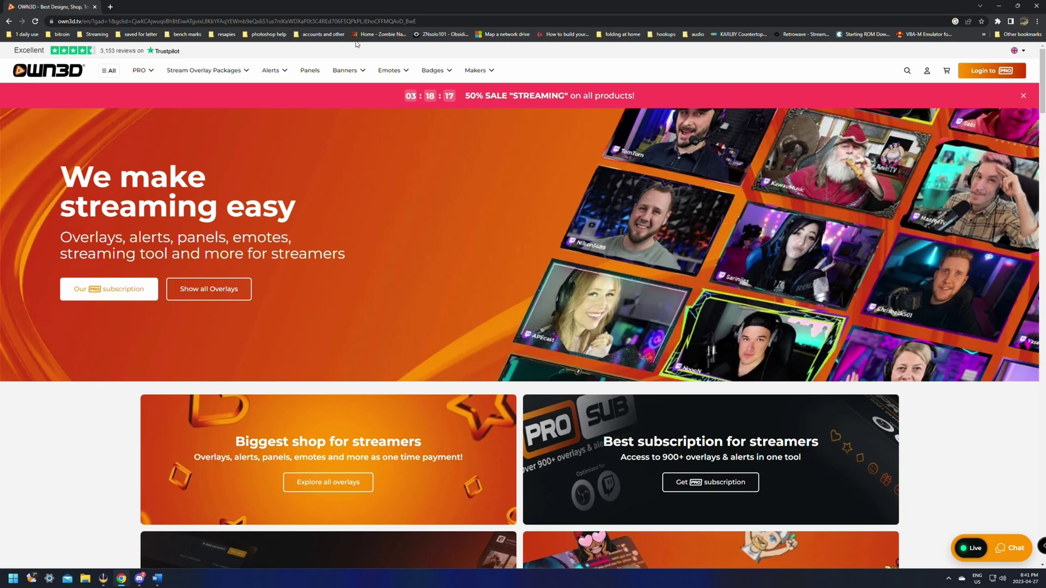
- Switch to OWN3D, open the Twitch overlays and browse the bestseller, featured and just added packages
{"action": "mouse_move", "coordinate": [217, 72]}
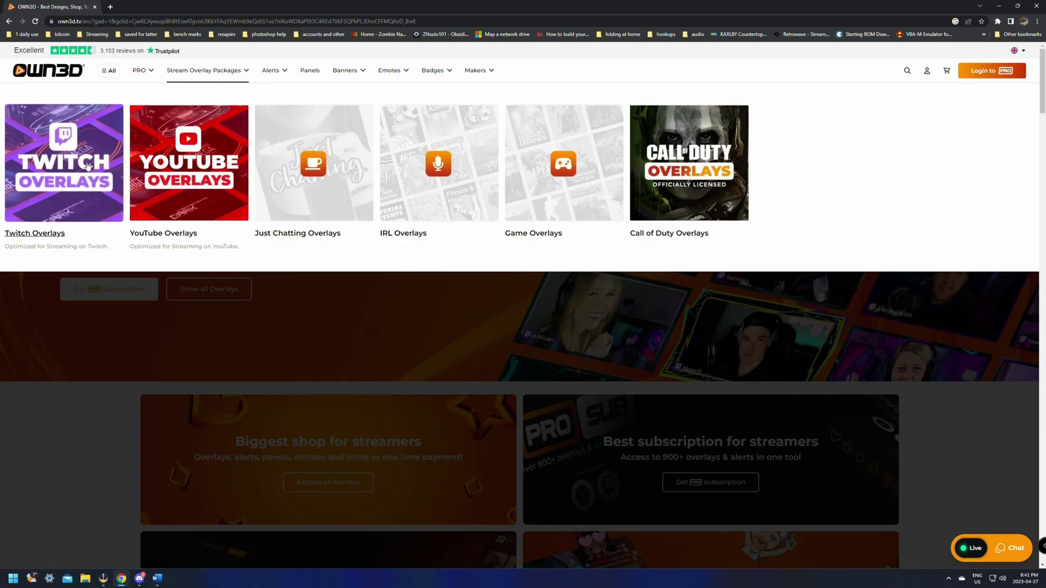
{"action": "left_click", "coordinate": [33, 229]}
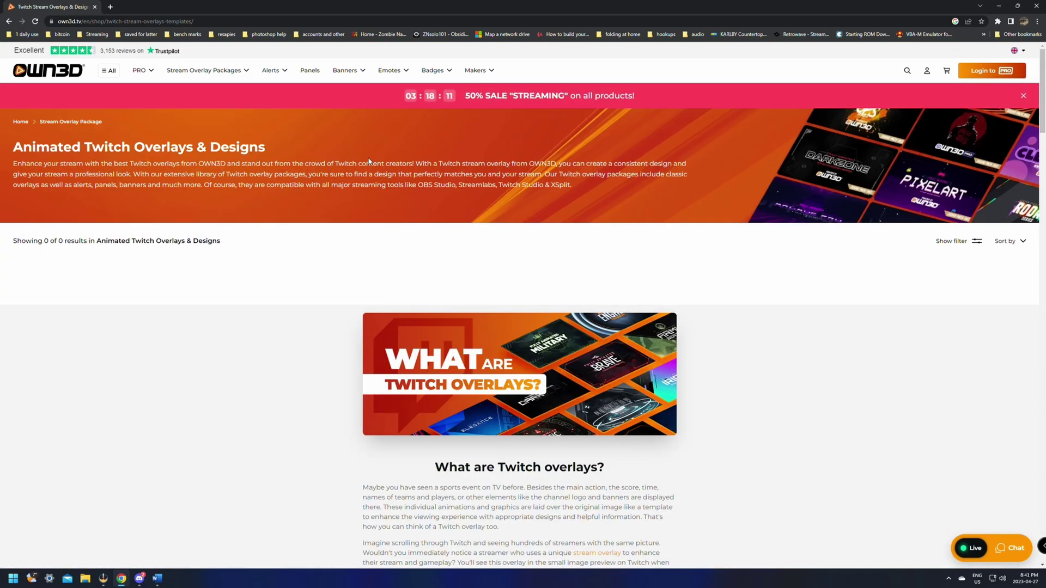
{"action": "mouse_move", "coordinate": [202, 71]}
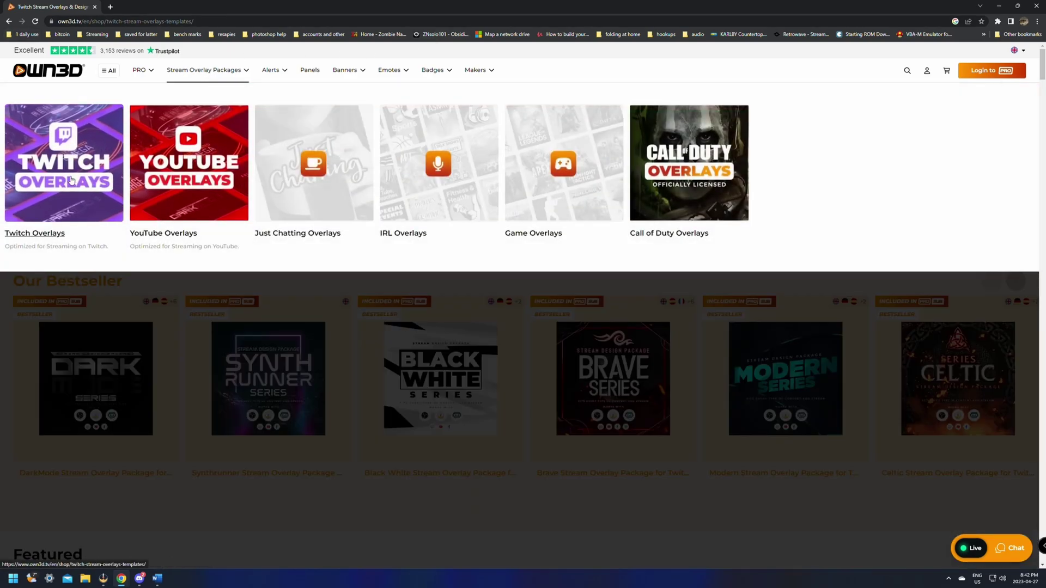
{"action": "scroll", "coordinate": [487, 242], "scroll_direction": "down", "scroll_amount": 5}
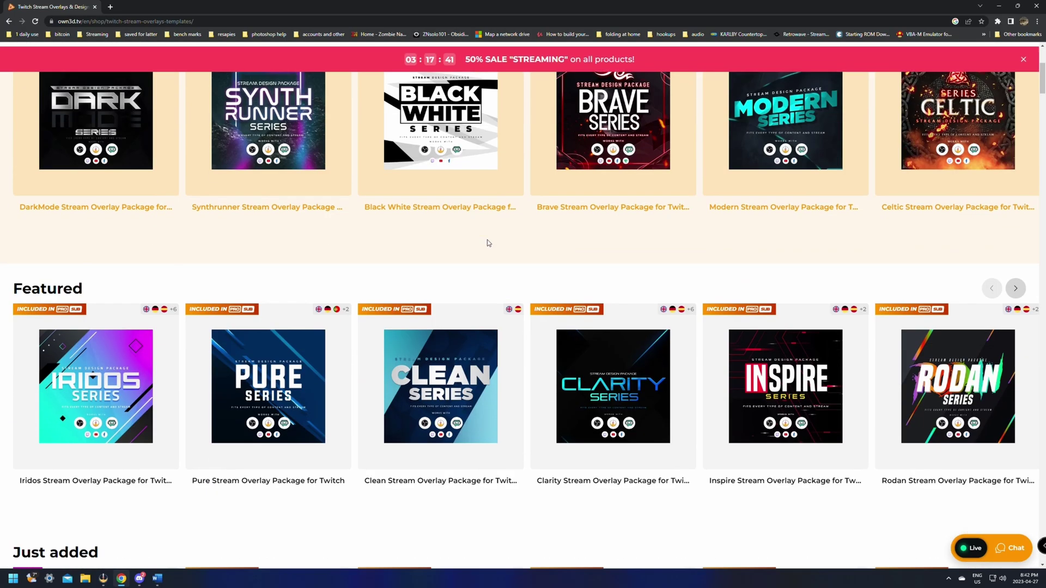
{"action": "scroll", "coordinate": [584, 289], "scroll_direction": "down", "scroll_amount": 5}
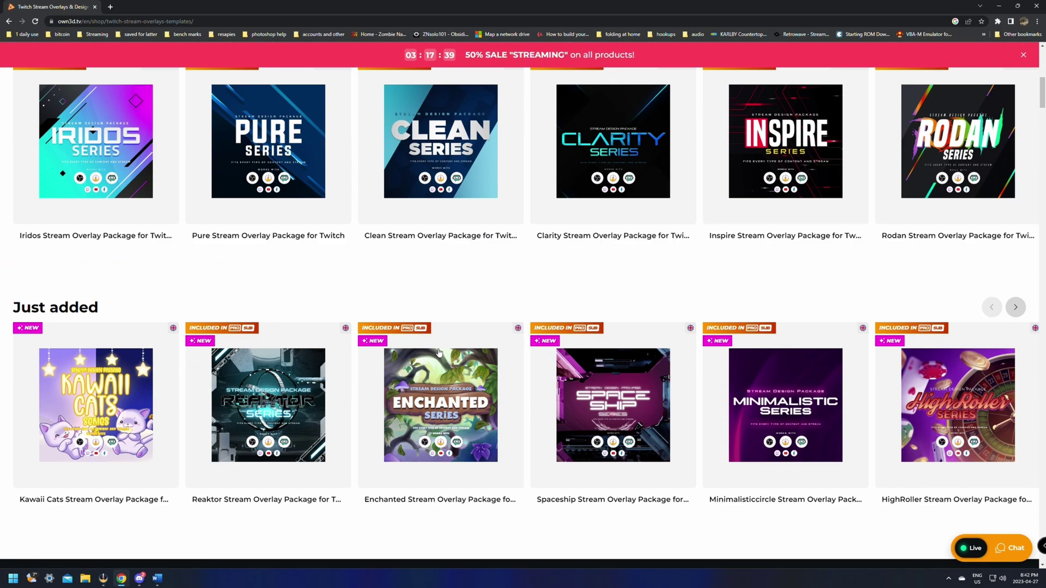
{"action": "key", "text": "Home"}
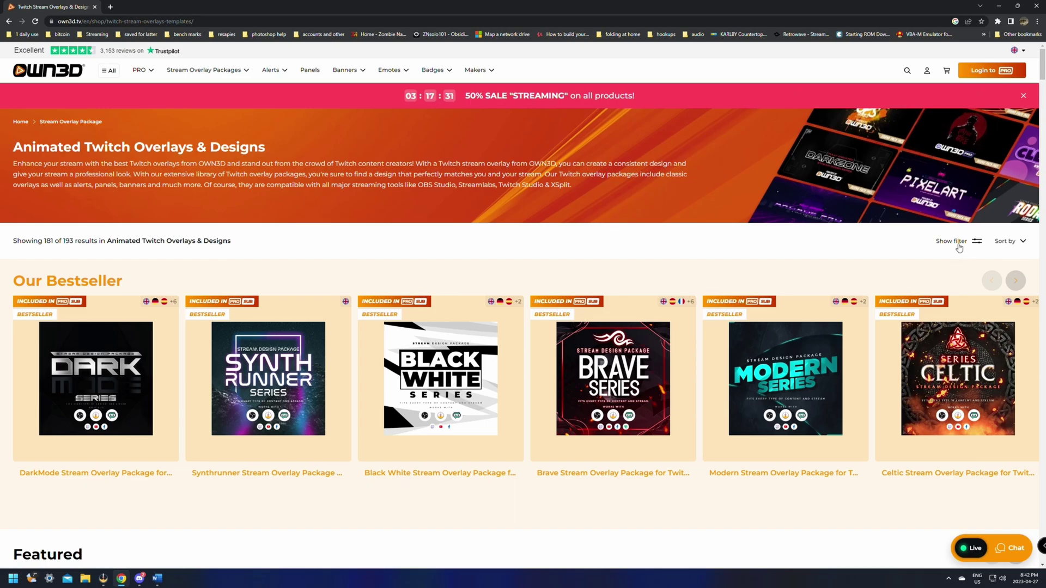
- Expand the full list of OWN3D stream overlay packages and open the Twitch Overlays category
{"action": "left_click", "coordinate": [110, 72]}
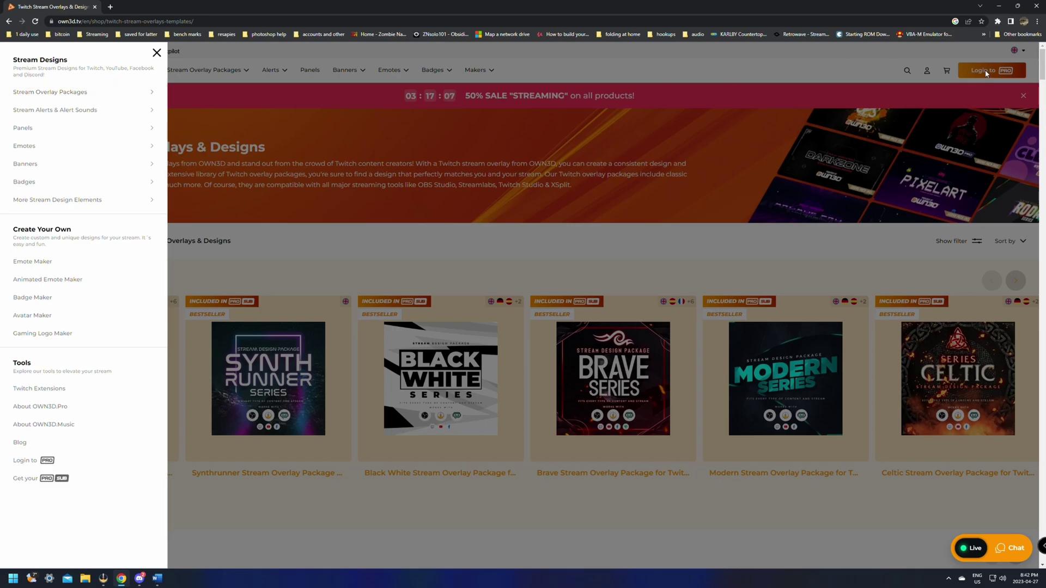
{"action": "left_click", "coordinate": [97, 93]}
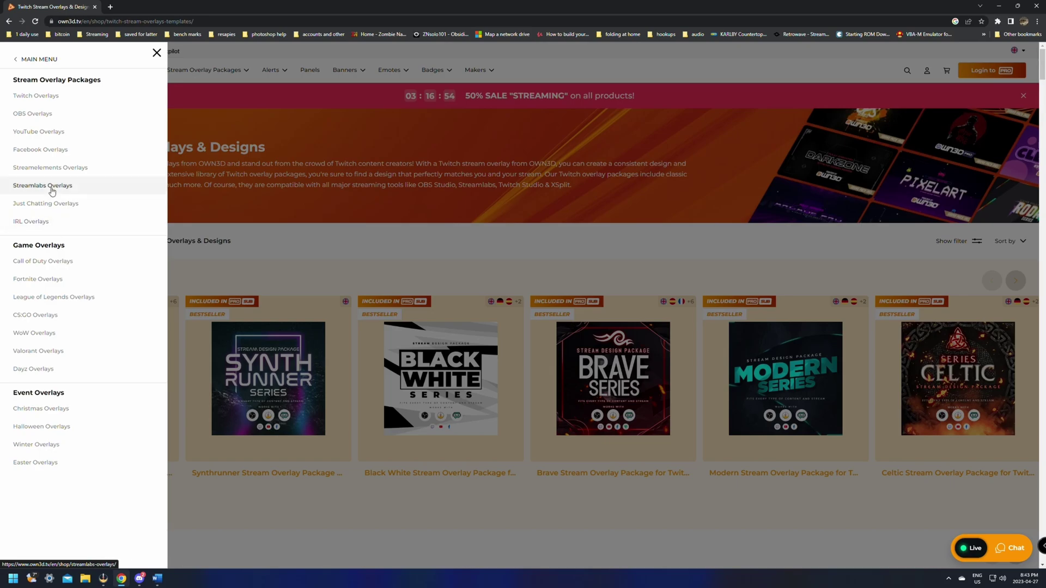
{"action": "left_click", "coordinate": [44, 97]}
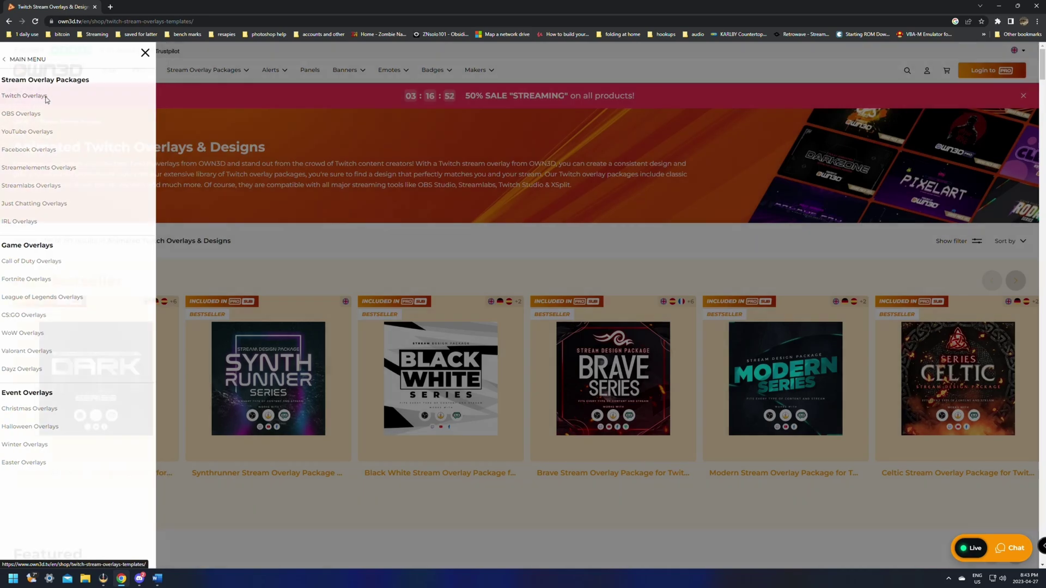
- Examine the officially licensed, minimalistic and abstract Twitch packages and preview the Zirkon stream overlay package
{"action": "scroll", "coordinate": [273, 180], "scroll_direction": "down", "scroll_amount": 15}
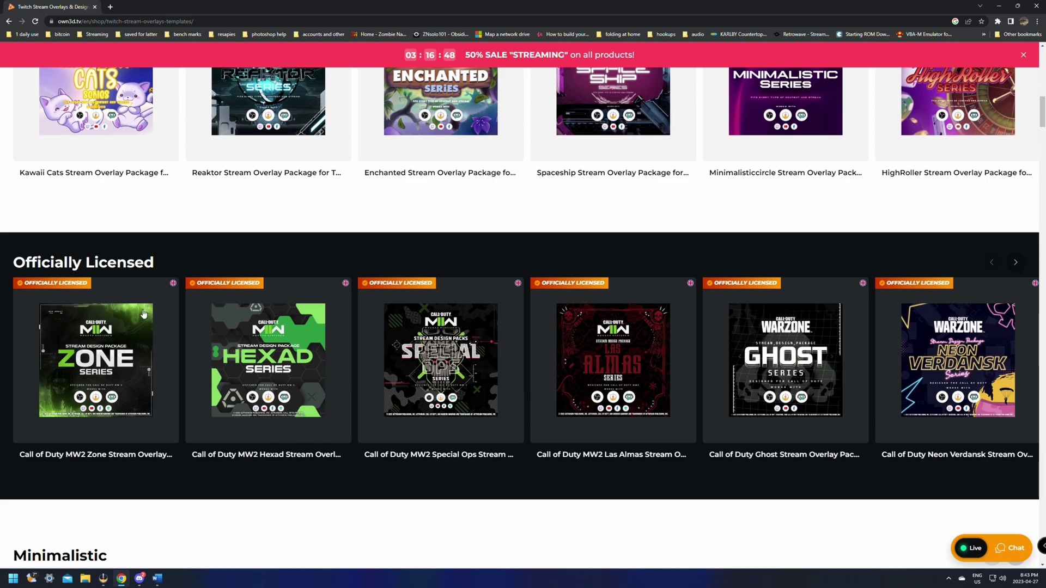
{"action": "scroll", "coordinate": [862, 304], "scroll_direction": "down", "scroll_amount": 6}
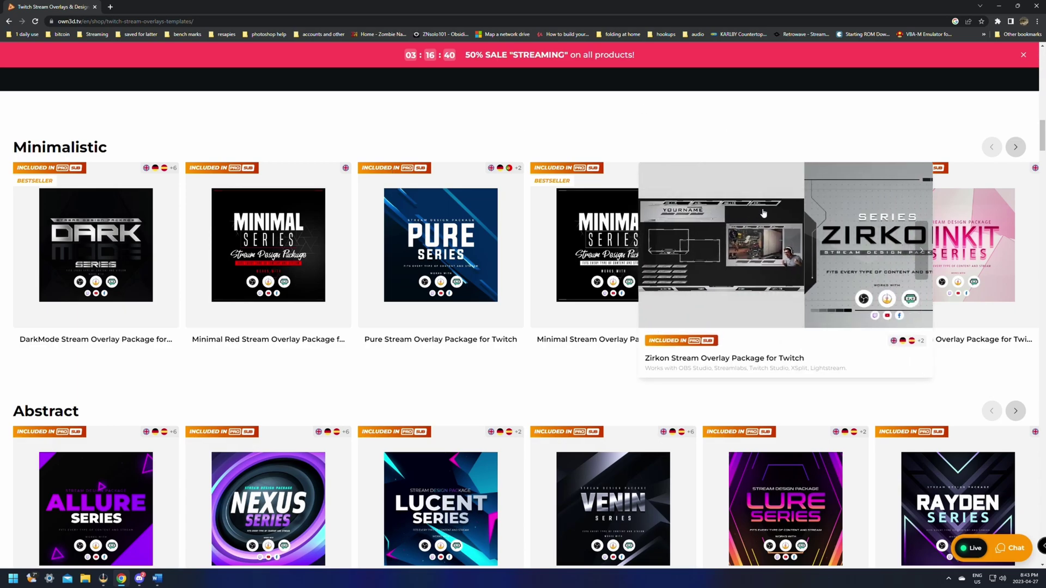
{"action": "mouse_move", "coordinate": [705, 321]}
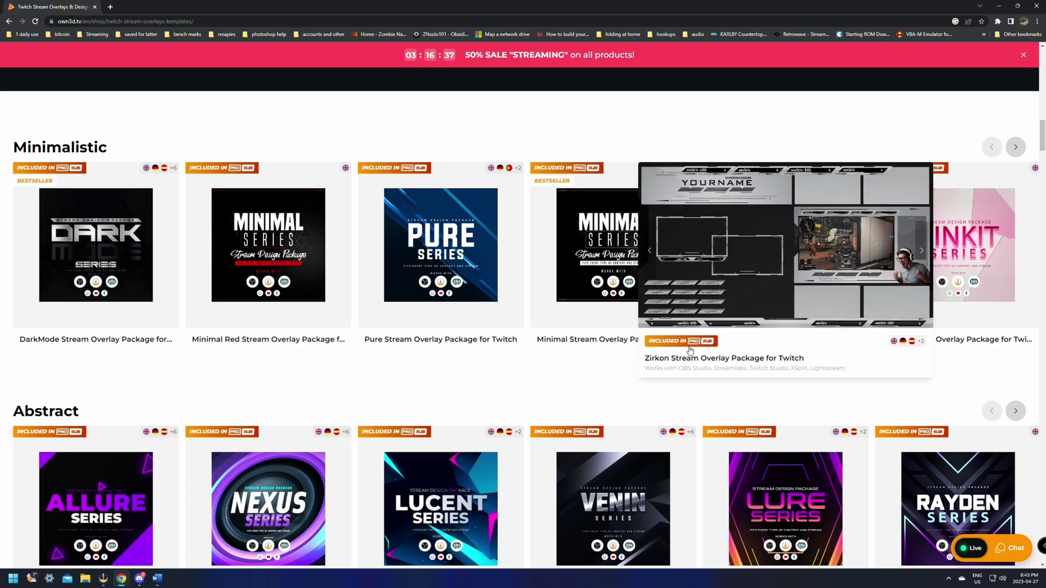
{"action": "scroll", "coordinate": [831, 221], "scroll_direction": "up", "scroll_amount": 10}
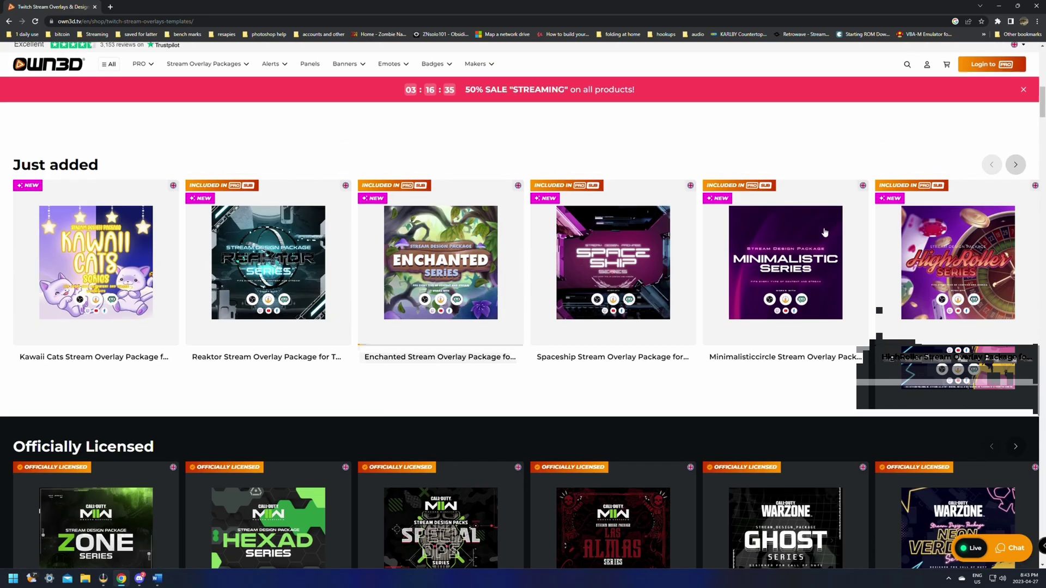
{"action": "scroll", "coordinate": [831, 222], "scroll_direction": "up", "scroll_amount": 5}
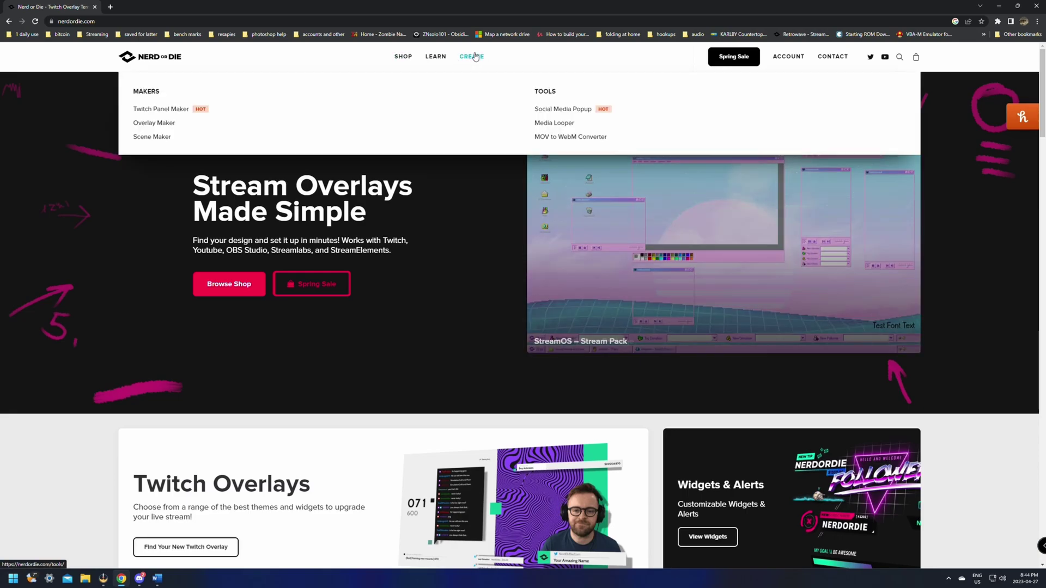
- Switch to the Nerd or Die website and open the Overlay Maker product page
{"action": "mouse_move", "coordinate": [472, 57]}
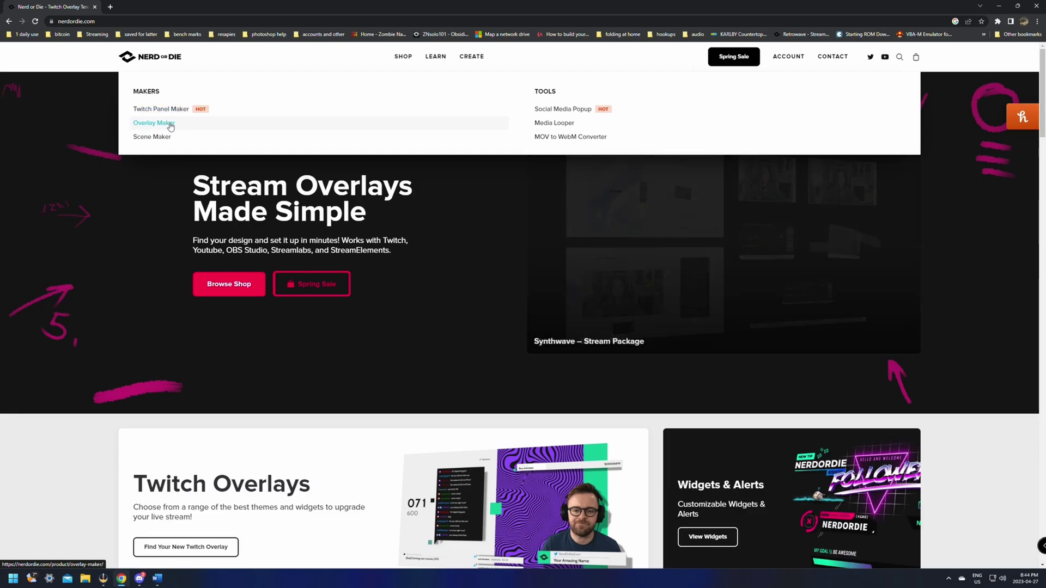
{"action": "left_click", "coordinate": [170, 126]}
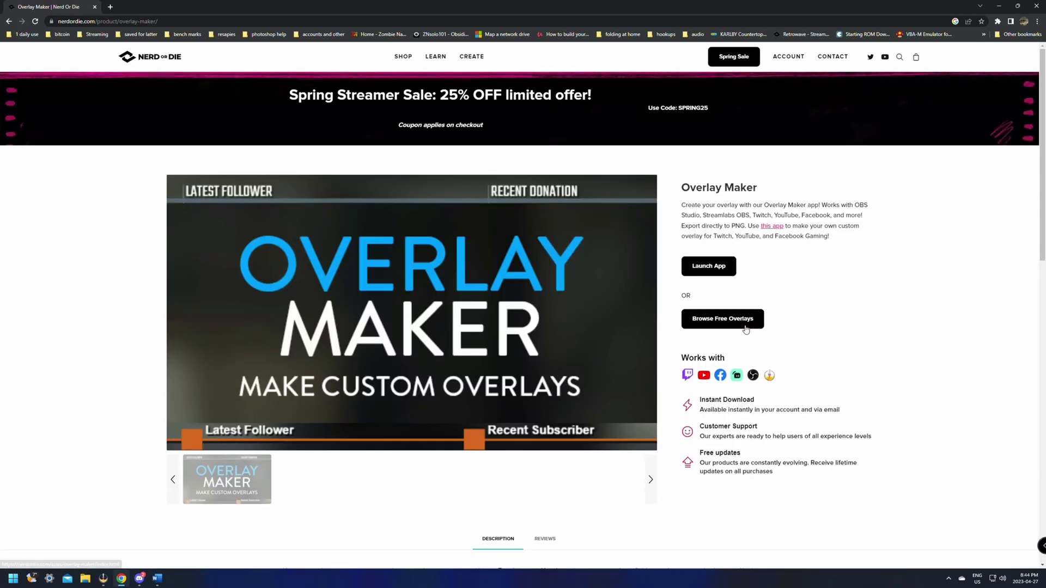
- Open the free overlays page from the Overlay Maker product page and switch to the Free Twitch Overlays section
{"action": "left_click", "coordinate": [727, 323]}
{"action": "left_click", "coordinate": [726, 323]}
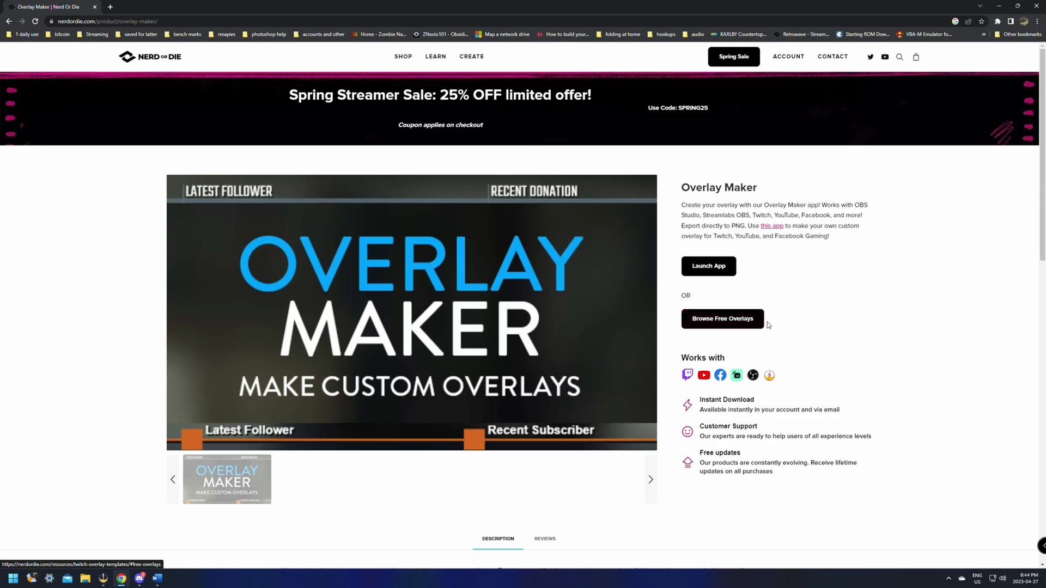
{"action": "left_click", "coordinate": [724, 323]}
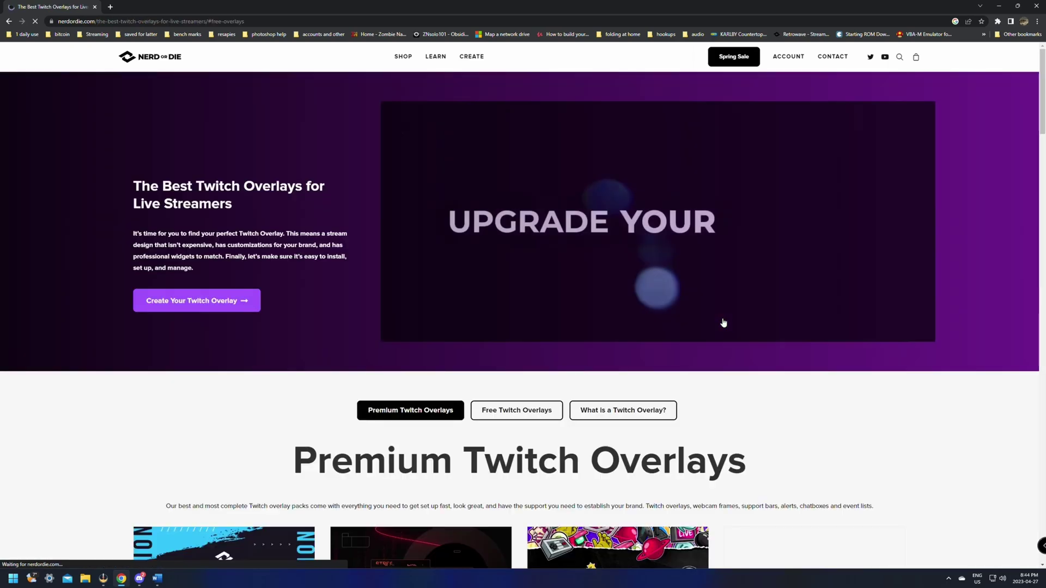
{"action": "scroll", "coordinate": [324, 323], "scroll_direction": "up", "scroll_amount": 4}
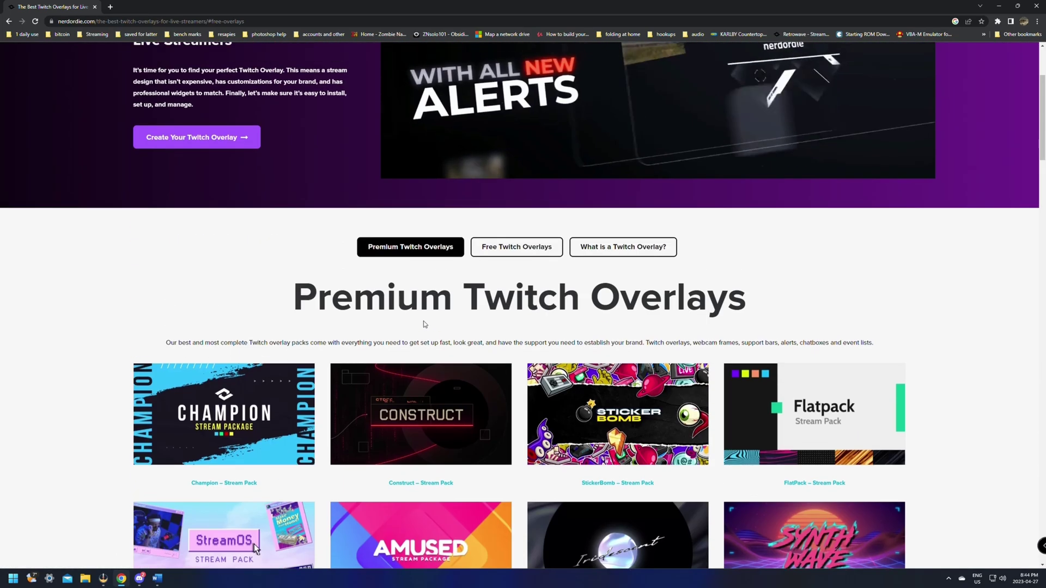
{"action": "scroll", "coordinate": [323, 324], "scroll_direction": "down", "scroll_amount": 3}
{"action": "scroll", "coordinate": [490, 254], "scroll_direction": "up", "scroll_amount": 5}
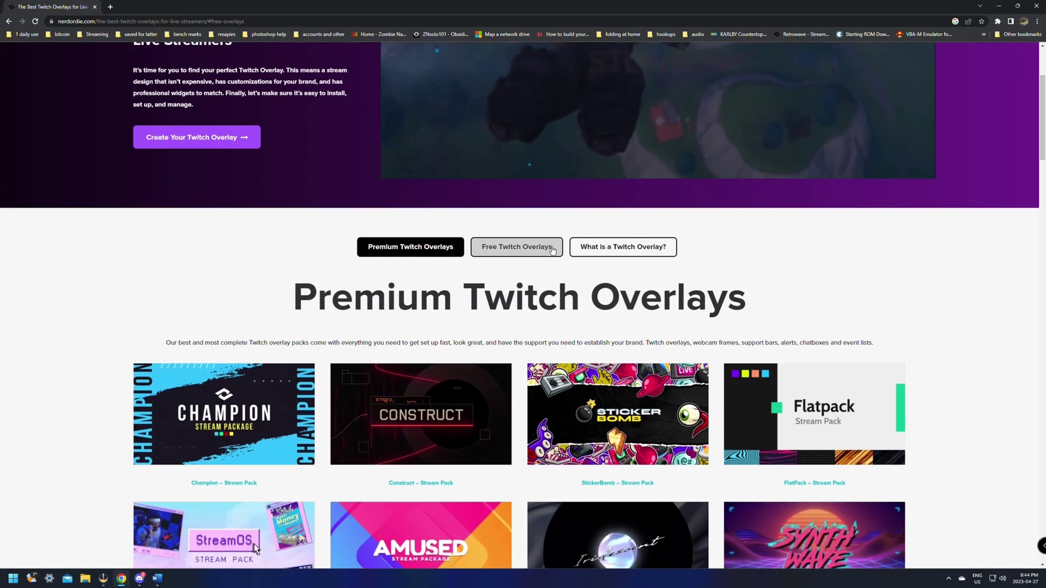
{"action": "left_click", "coordinate": [490, 251]}
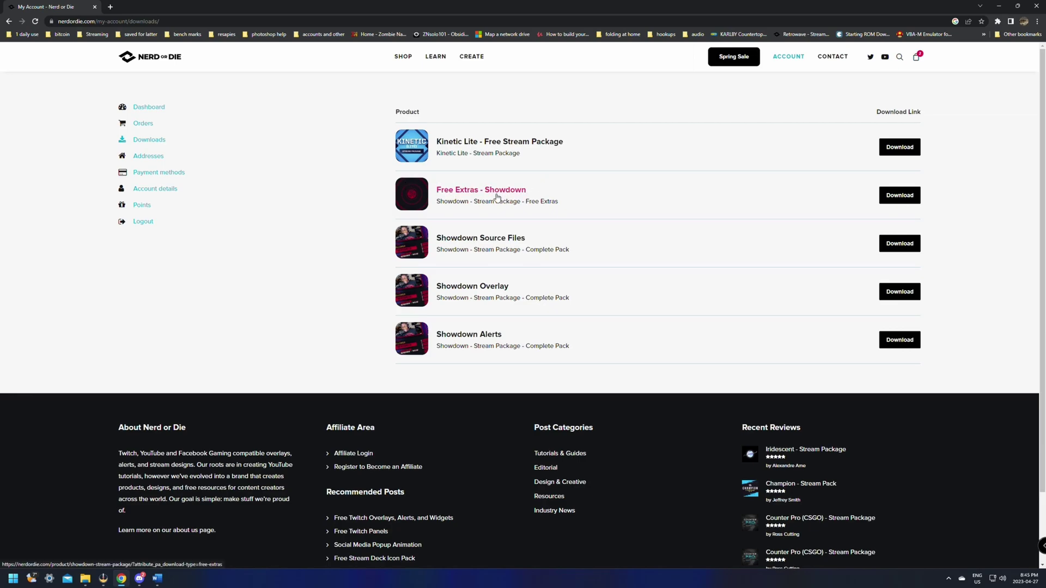
- Download the Free Extras - Showdown package and extract Showdown_Free_Extras (1) in File Explorer's Downloads folder
{"action": "left_click", "coordinate": [891, 198]}
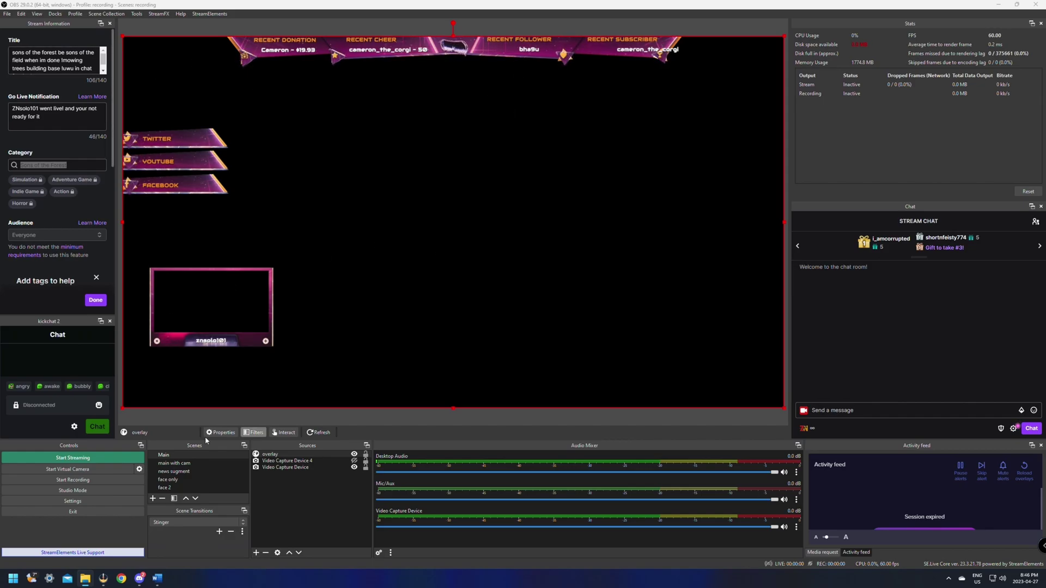
{"action": "left_click", "coordinate": [85, 579]}
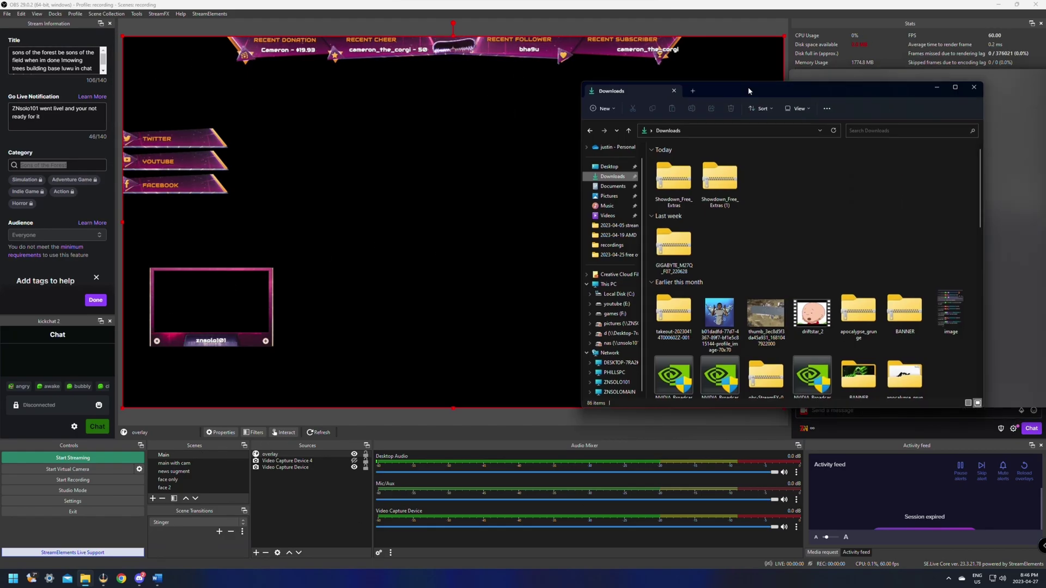
{"action": "left_click_drag", "start_coordinate": [809, 91], "coordinate": [541, 65]}
{"action": "right_click", "coordinate": [507, 159]}
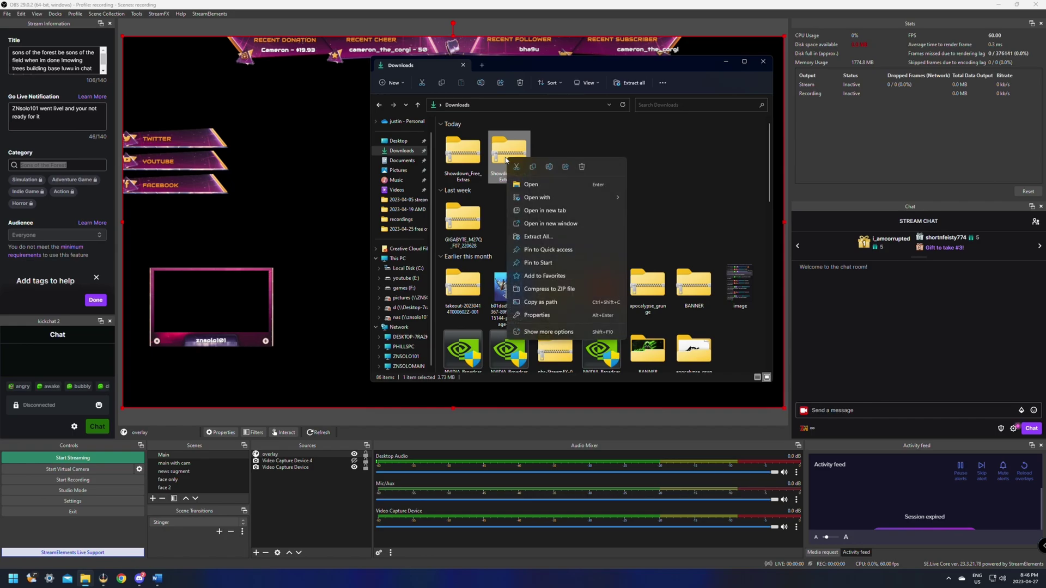
{"action": "left_click", "coordinate": [538, 237]}
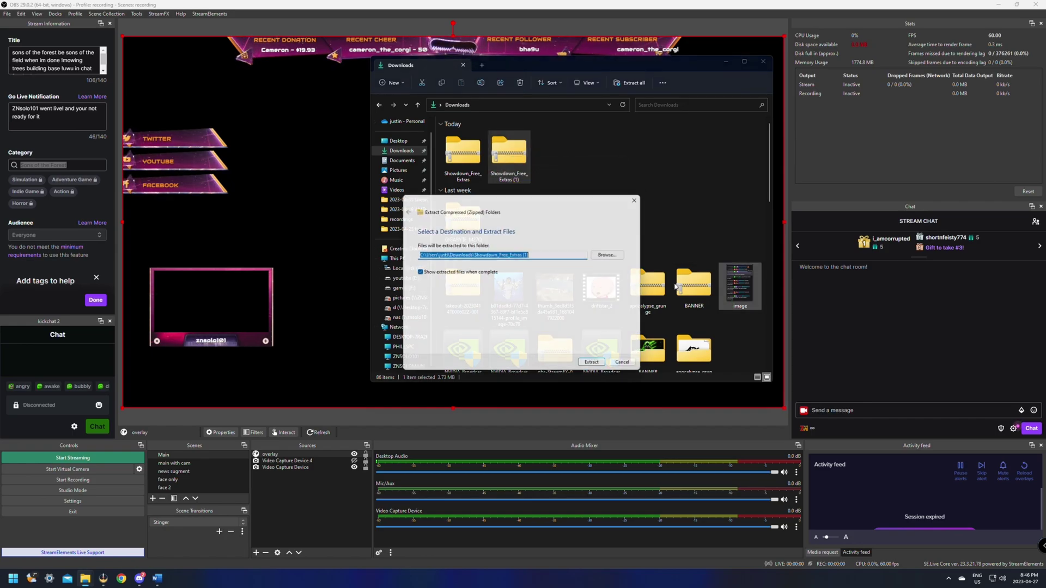
{"action": "left_click", "coordinate": [619, 362]}
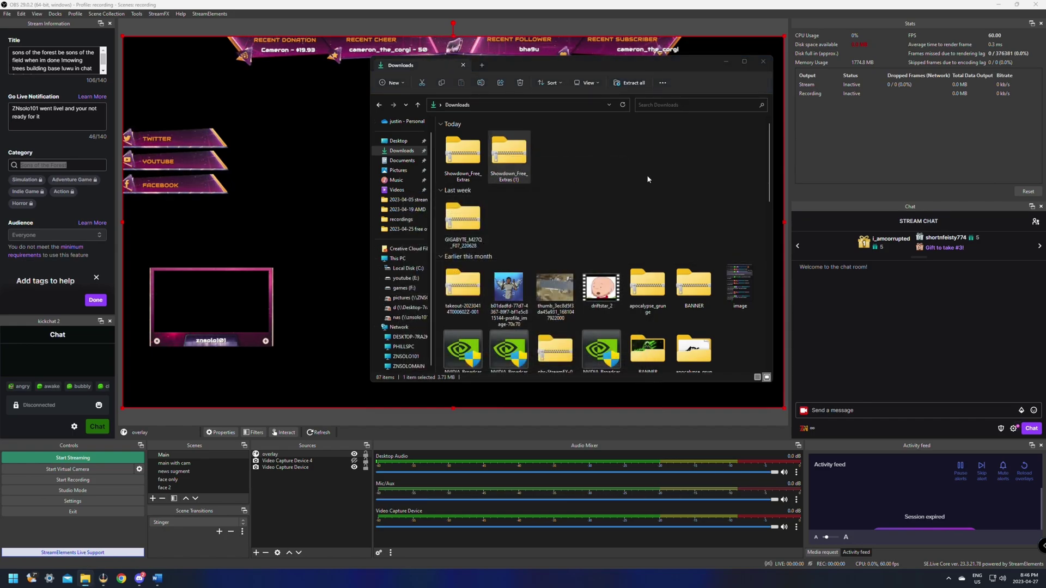
{"action": "left_click", "coordinate": [763, 61]}
- Open the extracted Showdown_Free_Extras folder and examine the setup guide shortcut's full name in ~Get Started Here
{"action": "left_click_drag", "start_coordinate": [609, 72], "coordinate": [696, 136]}
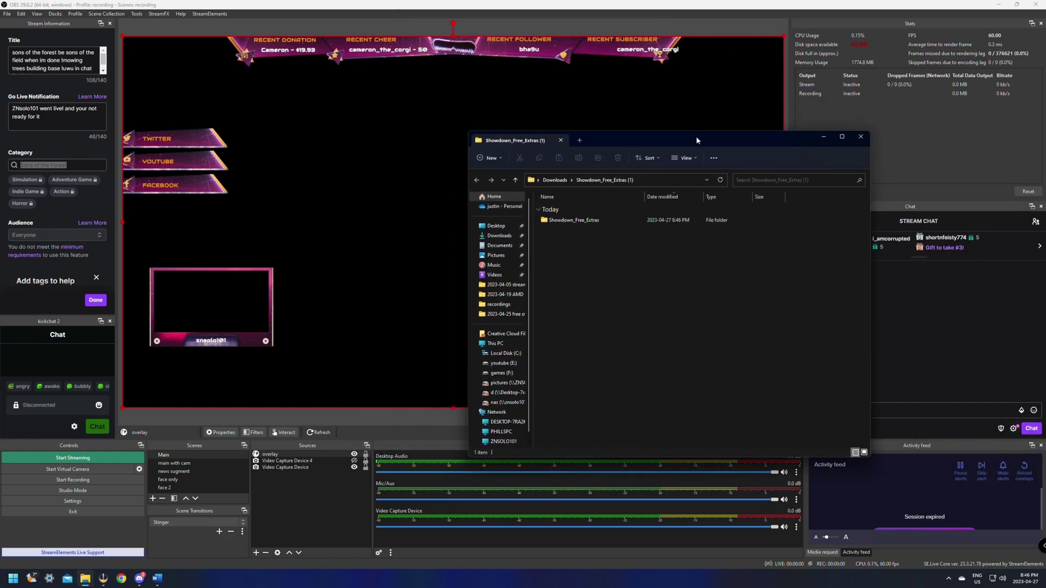
{"action": "double_click", "coordinate": [566, 220]}
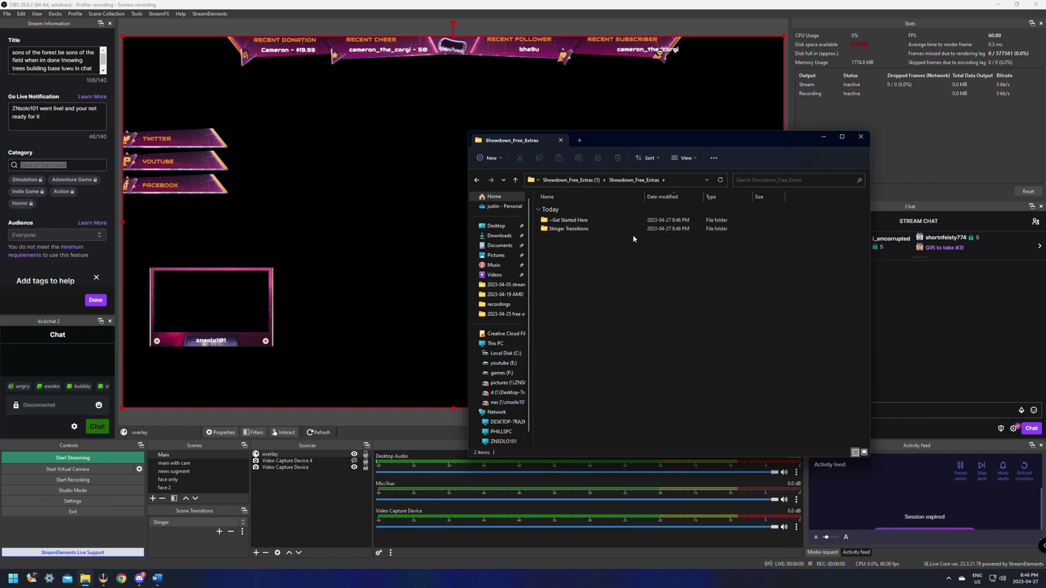
{"action": "left_click_drag", "start_coordinate": [656, 138], "coordinate": [480, 93]}
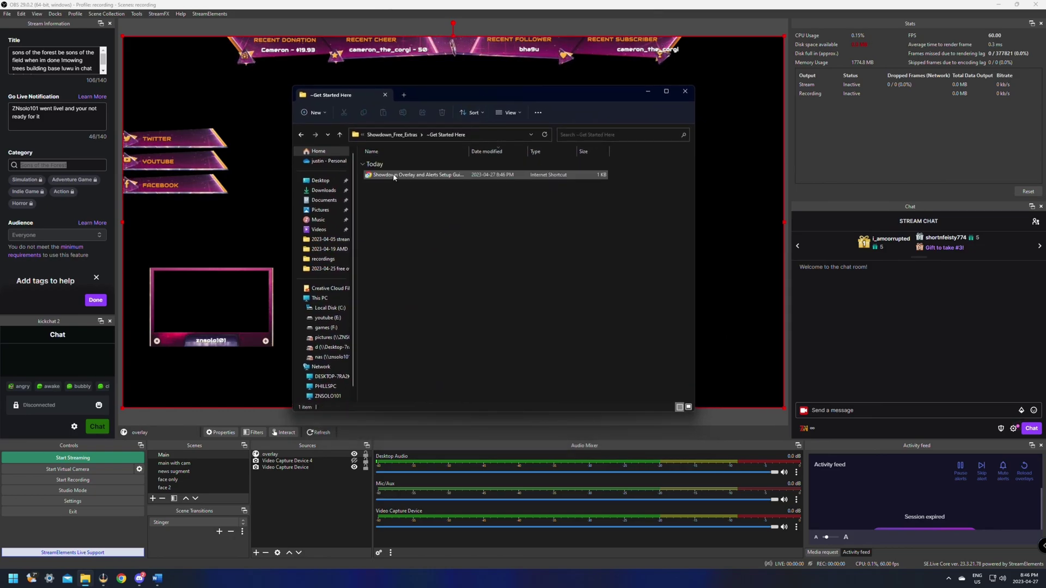
{"action": "double_click", "coordinate": [393, 175]}
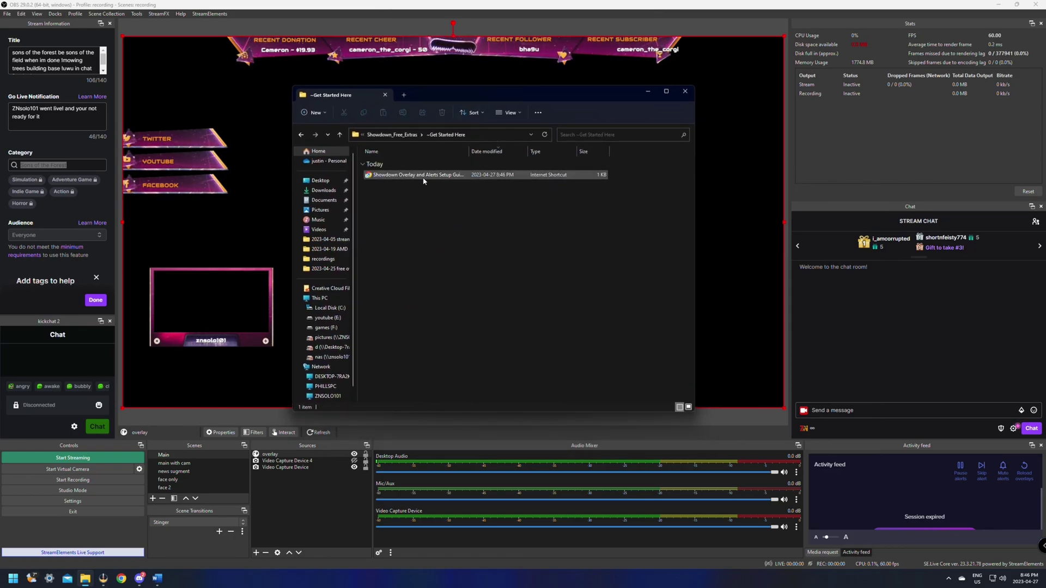
{"action": "double_click", "coordinate": [469, 151]}
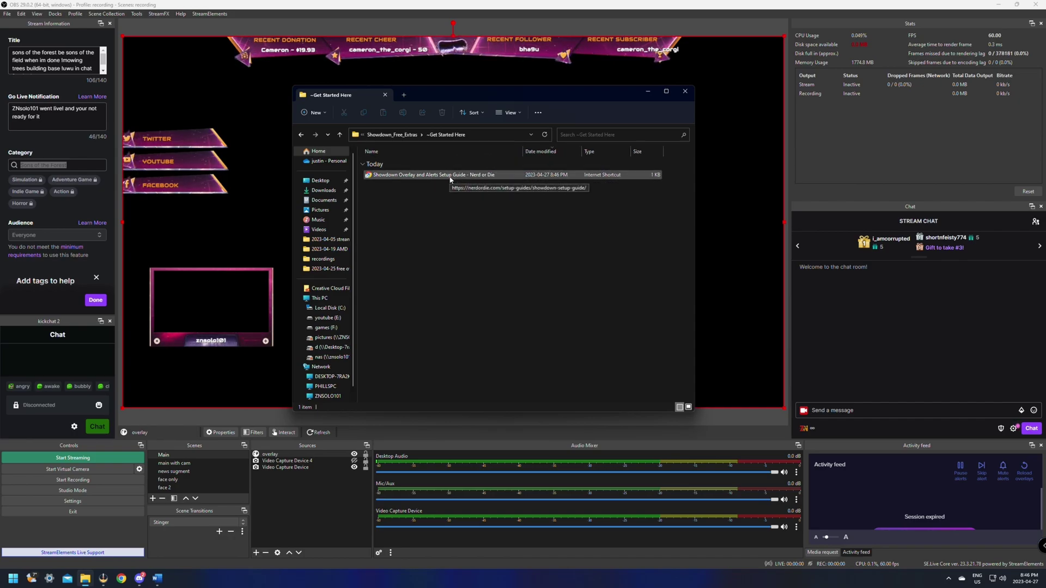
- Go back to Showdown_Free_Extras, open the Stinger Transitions folder and show its files as large thumbnails
{"action": "left_click", "coordinate": [301, 135]}
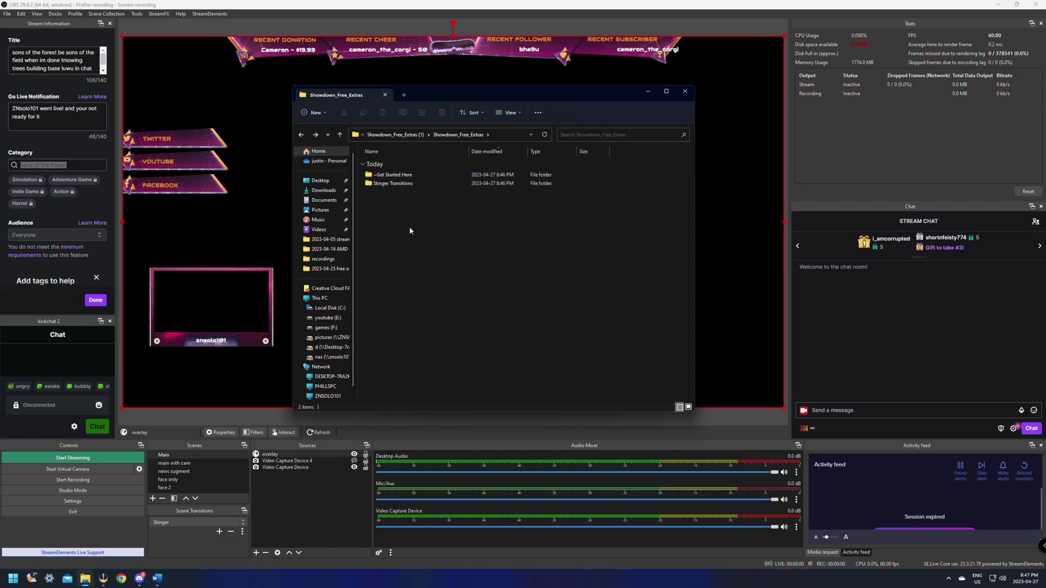
{"action": "double_click", "coordinate": [395, 184]}
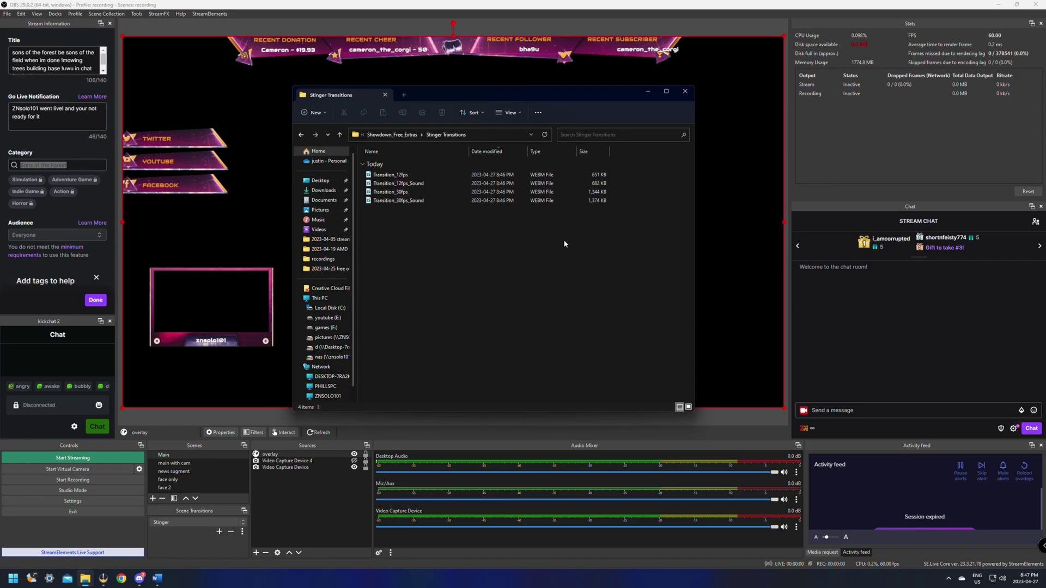
{"action": "left_click", "coordinate": [688, 407]}
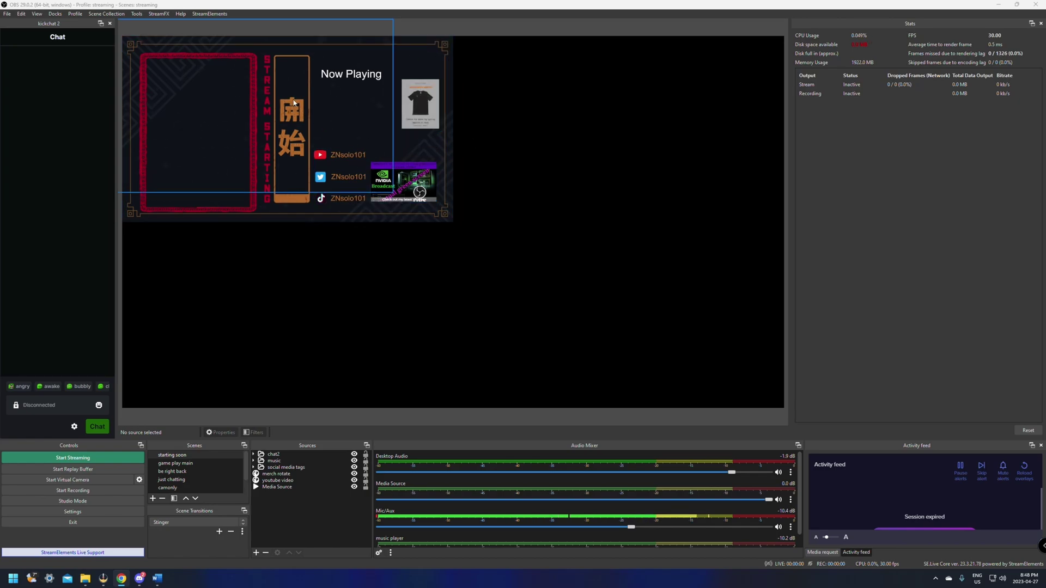
{"action": "left_click", "coordinate": [276, 487]}
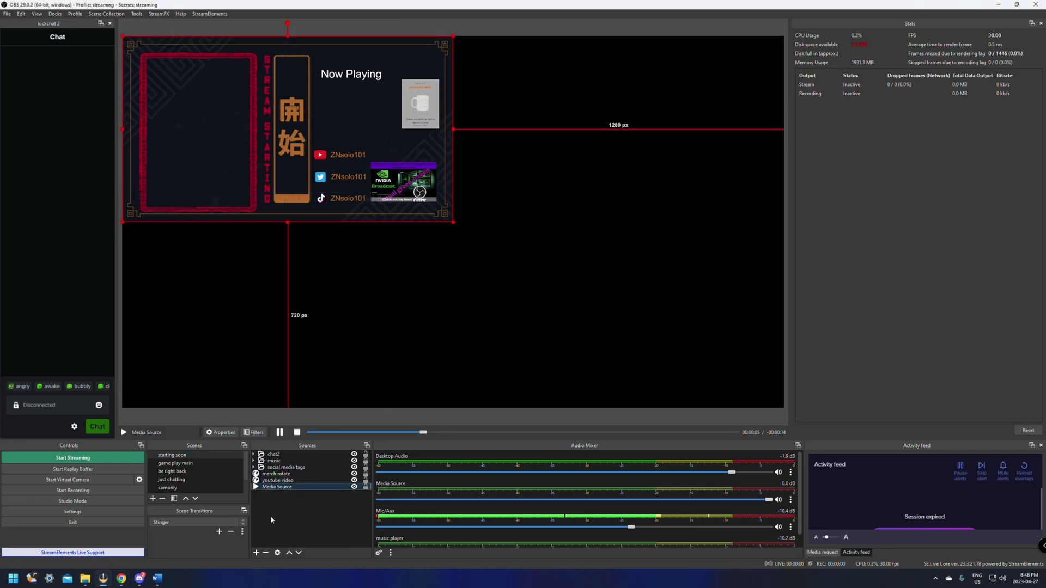
{"action": "left_click", "coordinate": [256, 553]}
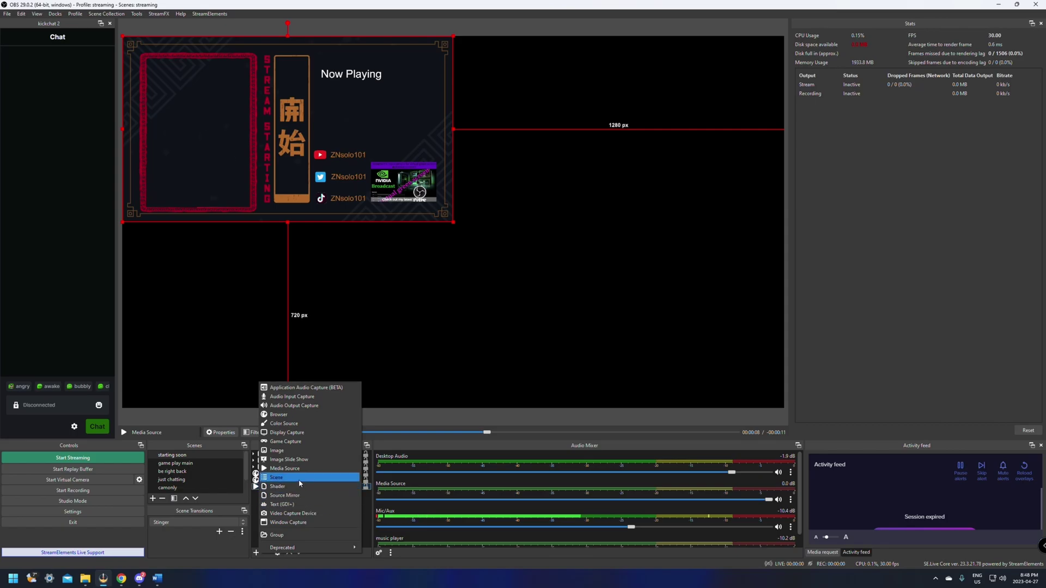
{"action": "left_click", "coordinate": [284, 465]}
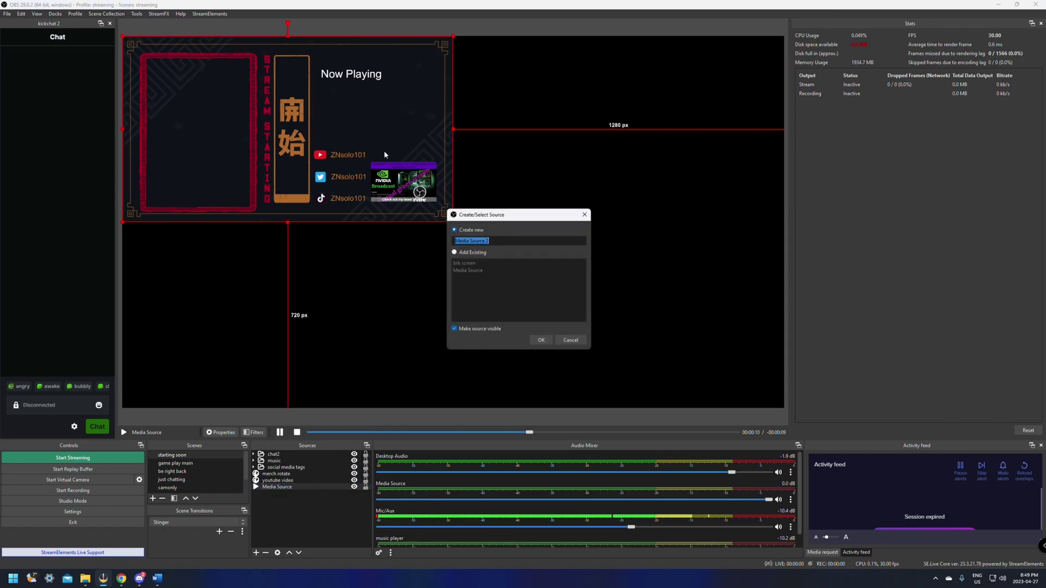
{"action": "left_click", "coordinate": [570, 341]}
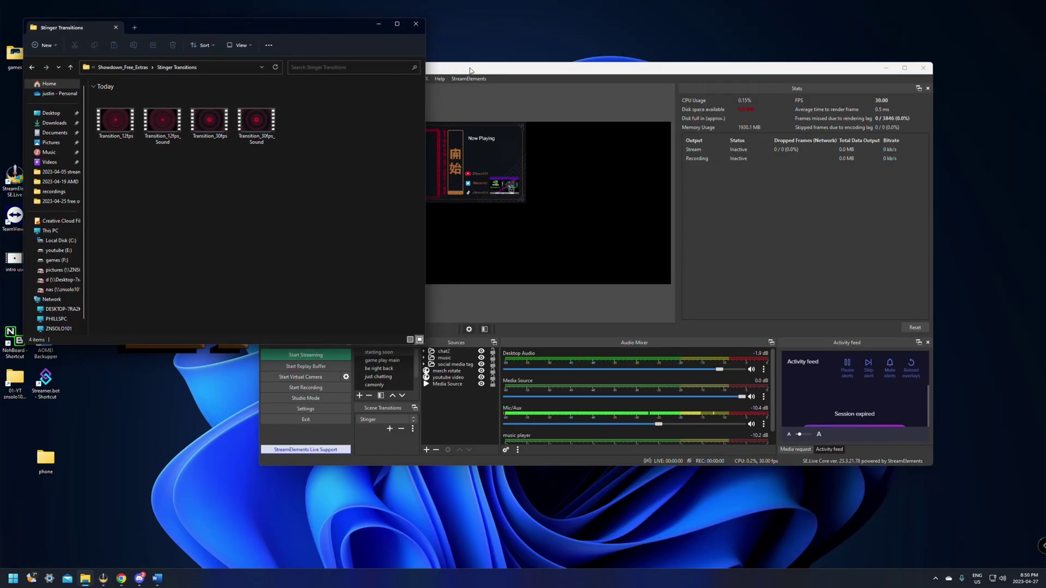
- Switch to OBS, review the properties of the Stinger scene transition and close them
{"action": "left_click", "coordinate": [469, 71]}
{"action": "left_click", "coordinate": [389, 431]}
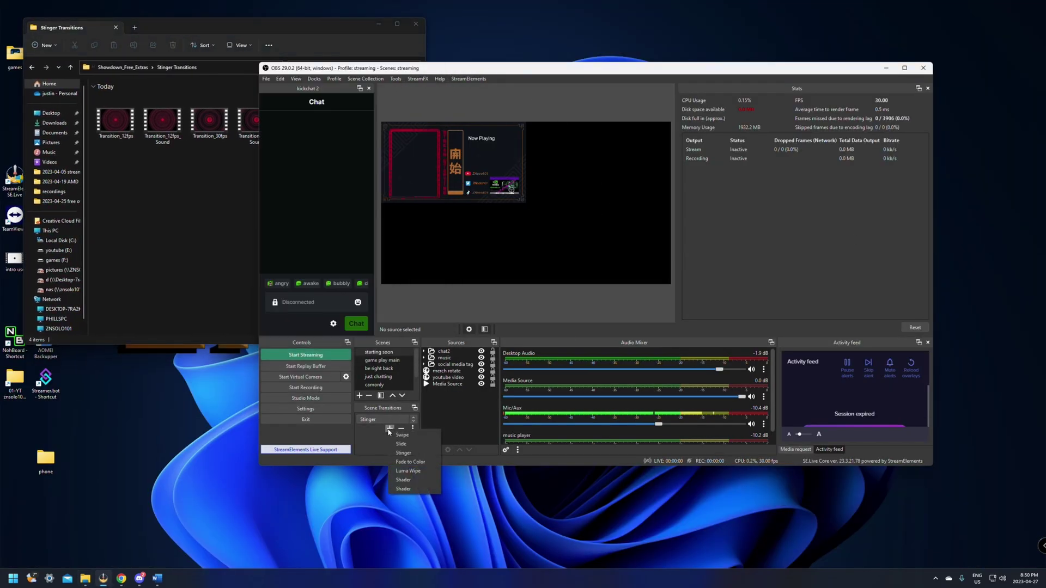
{"action": "left_click", "coordinate": [412, 429]}
{"action": "left_click", "coordinate": [412, 429]}
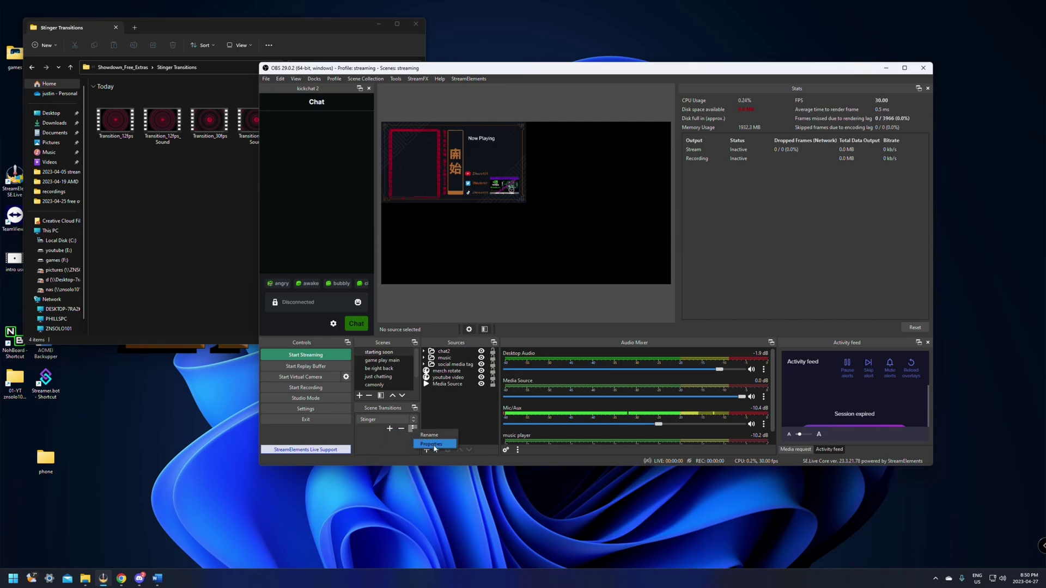
{"action": "left_click", "coordinate": [431, 444]}
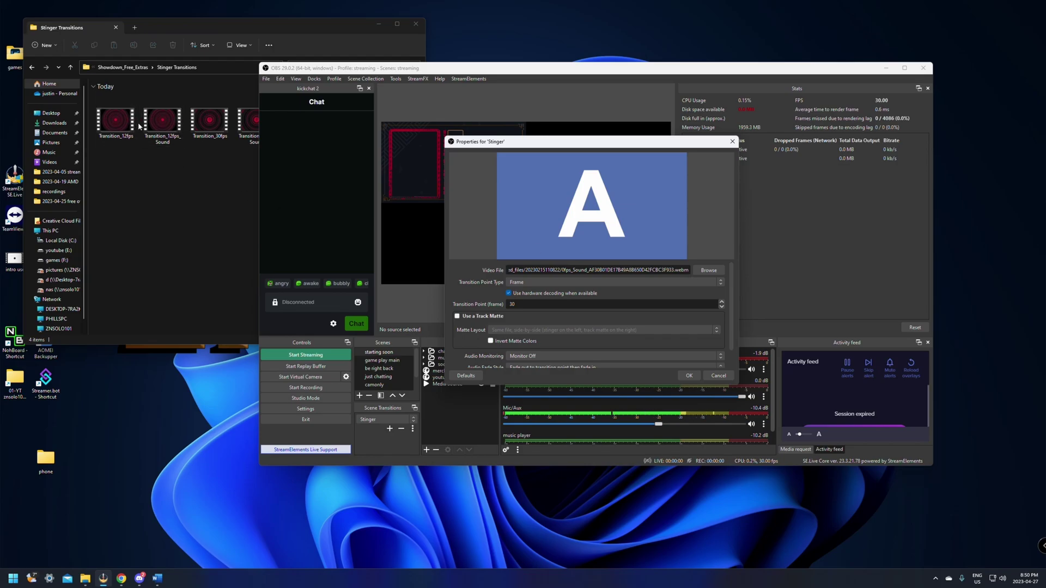
{"action": "left_click", "coordinate": [689, 377]}
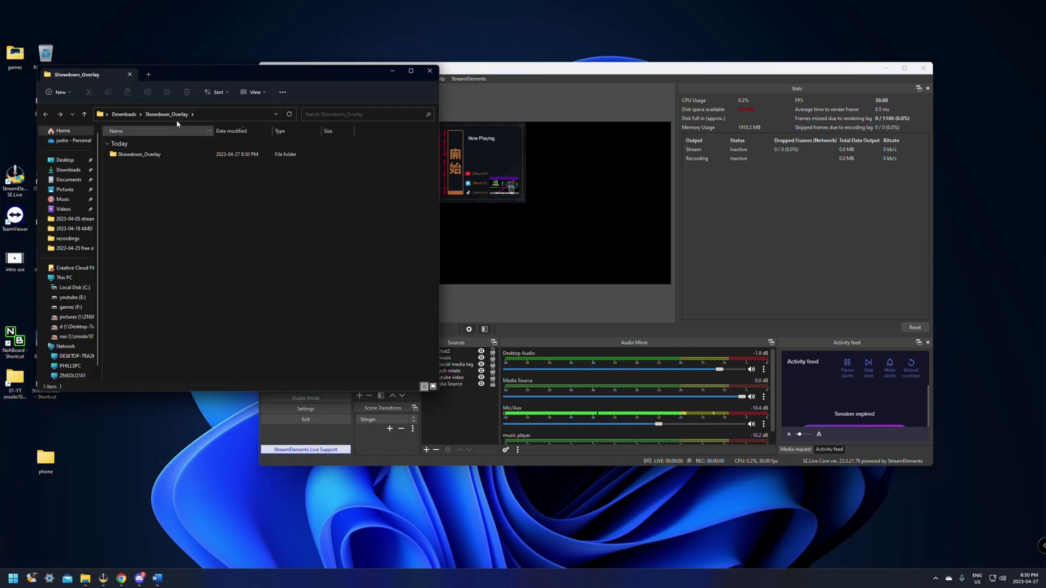
- Examine the OBS Studio and StreamElements quick install folders inside the extracted Showdown_Overlay folder
{"action": "double_click", "coordinate": [141, 154]}
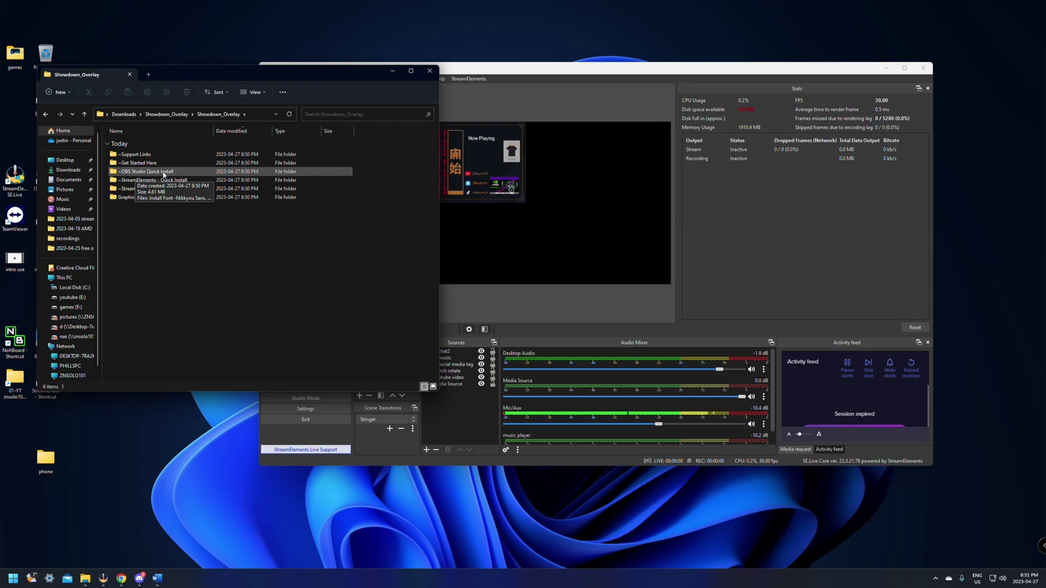
{"action": "double_click", "coordinate": [146, 171]}
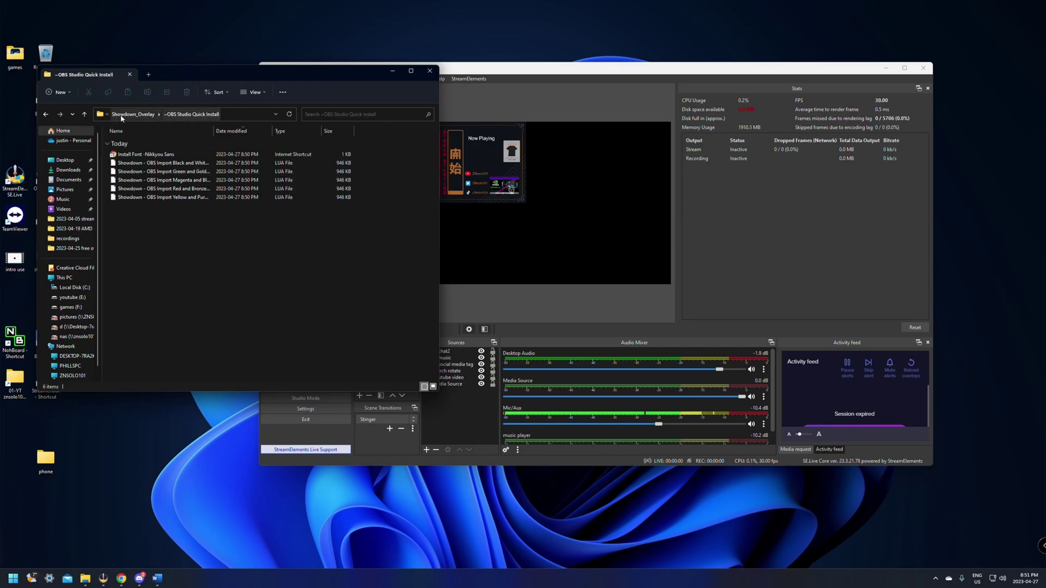
{"action": "left_click", "coordinate": [46, 114]}
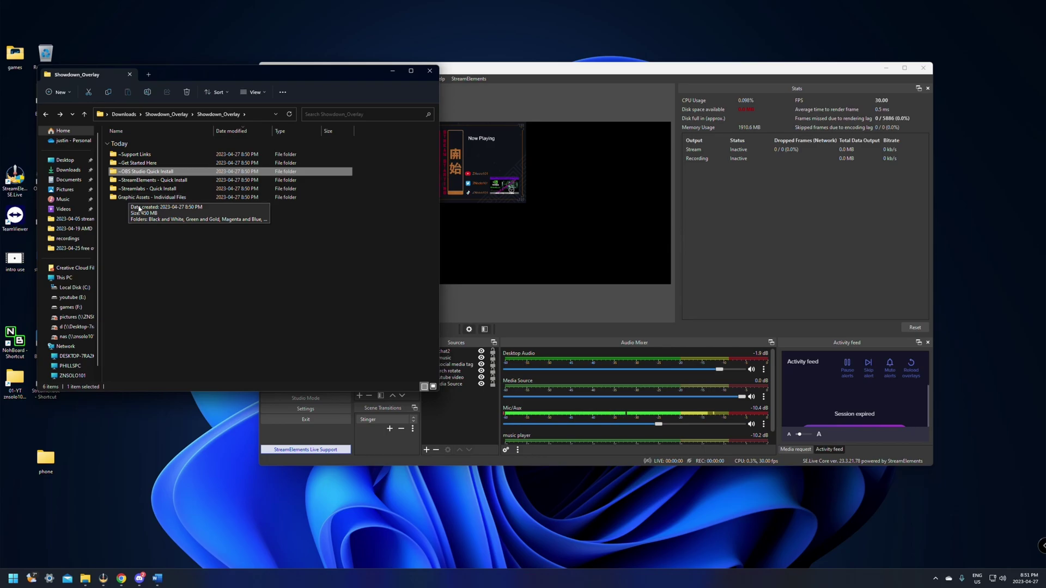
{"action": "left_click", "coordinate": [172, 231]}
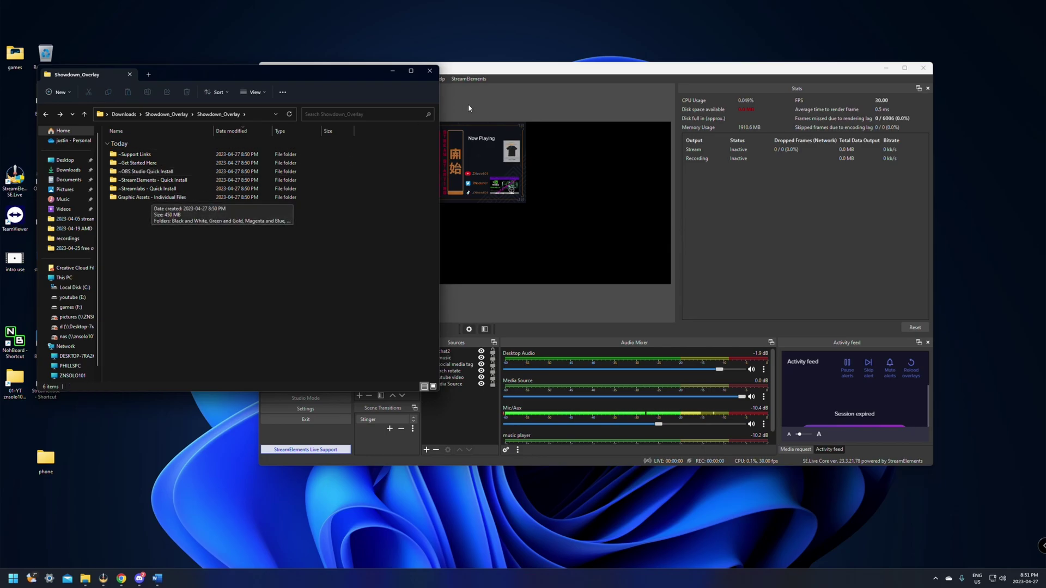
{"action": "left_click", "coordinate": [325, 185]}
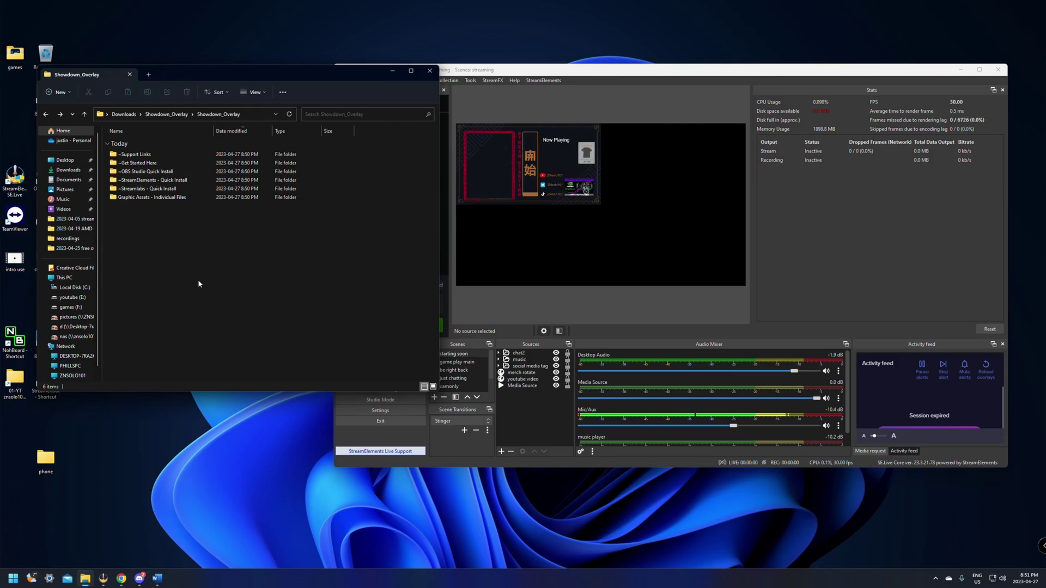
{"action": "double_click", "coordinate": [146, 179]}
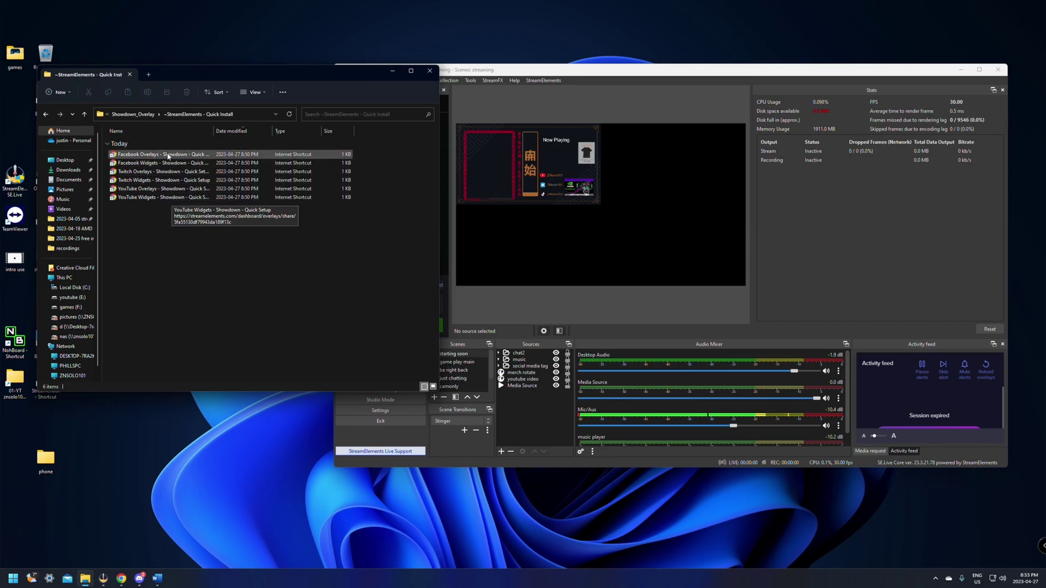
{"action": "left_click", "coordinate": [45, 114]}
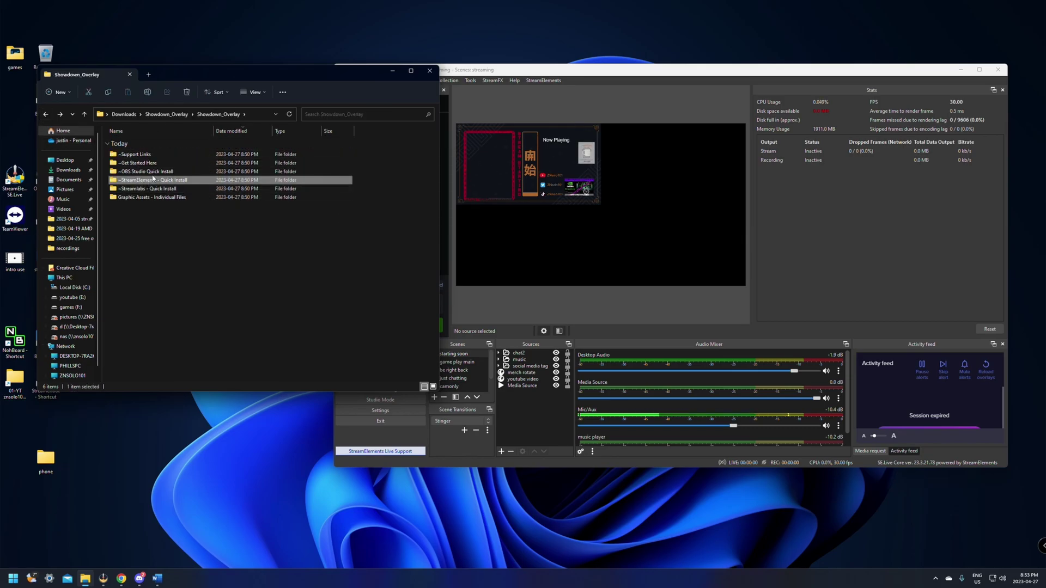
- Open the ~OBS Studio Quick Install folder and select the Showdown - OBS Import Black and White.lua script
{"action": "double_click", "coordinate": [155, 176]}
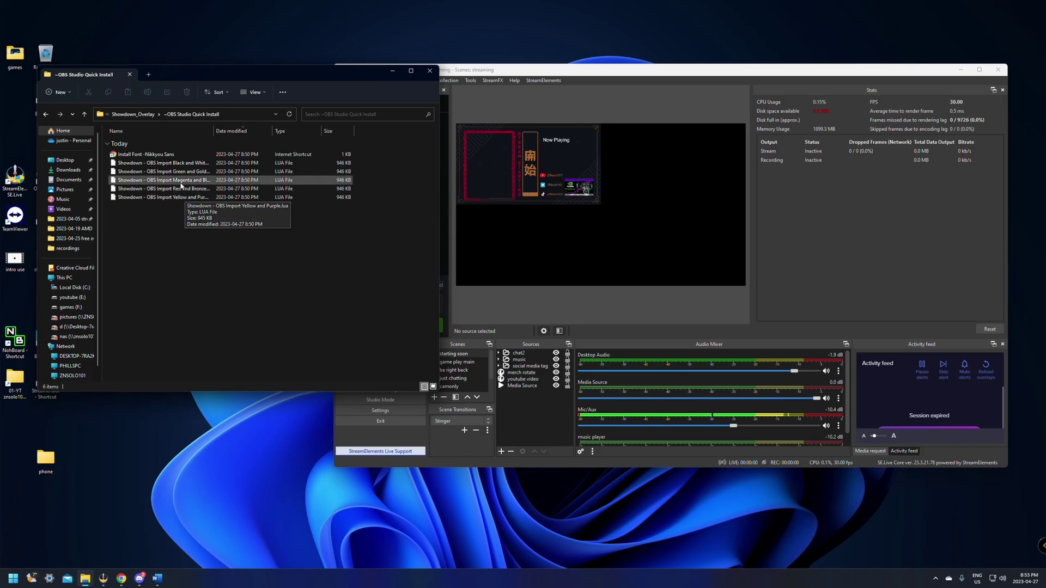
{"action": "left_click", "coordinate": [179, 166]}
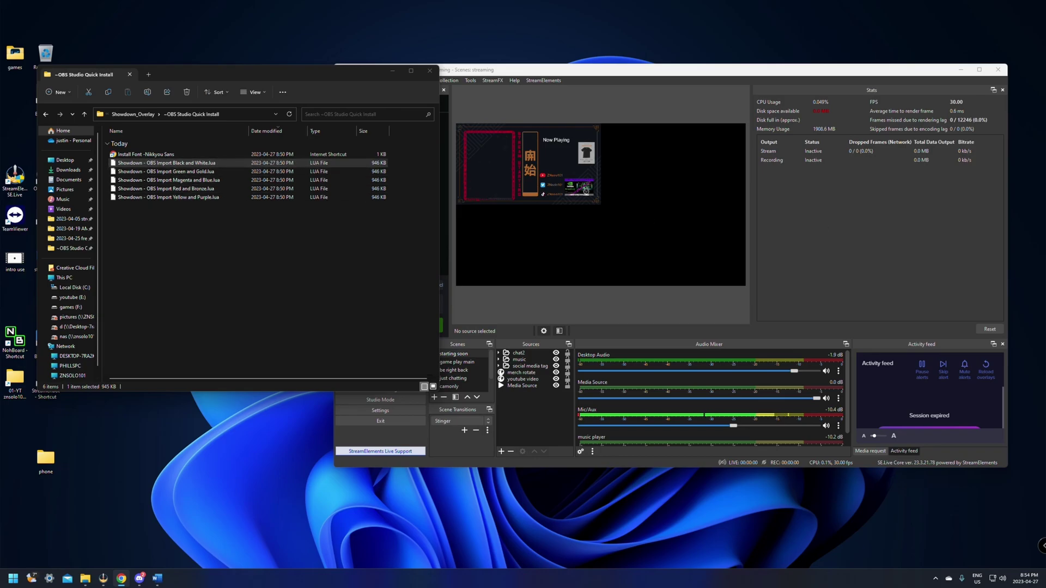
- Go back to Showdown_Overlay and open the Webcam folder of the Red and Bronze set in Graphic Assets - Individual Files
{"action": "left_click", "coordinate": [47, 116]}
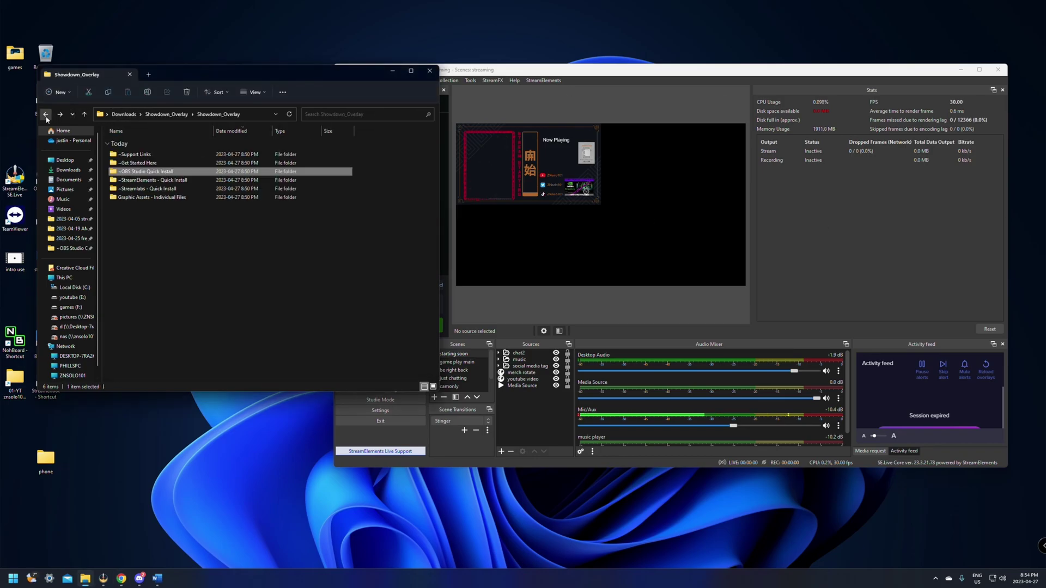
{"action": "double_click", "coordinate": [149, 198]}
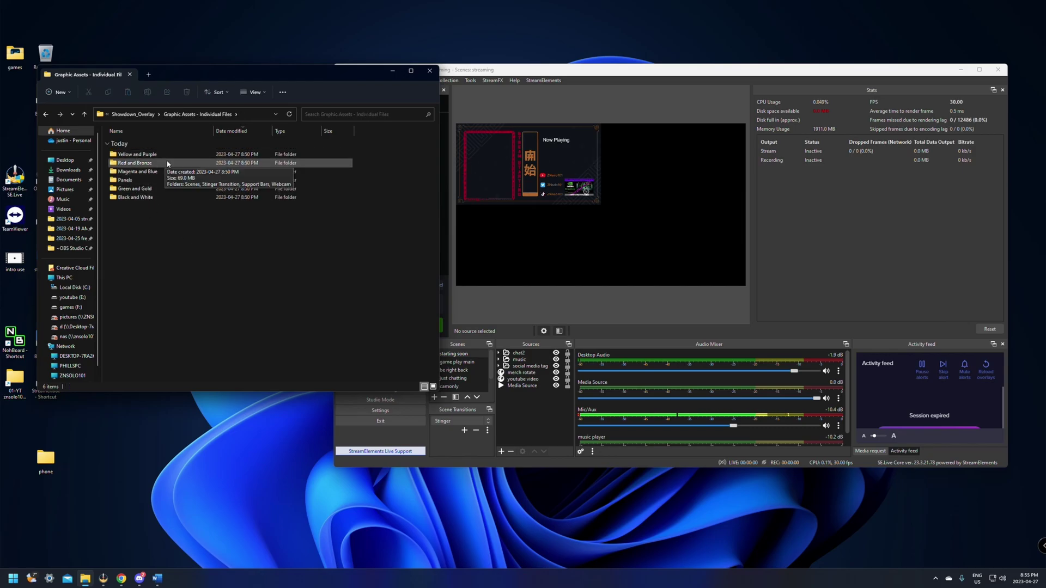
{"action": "double_click", "coordinate": [136, 163]}
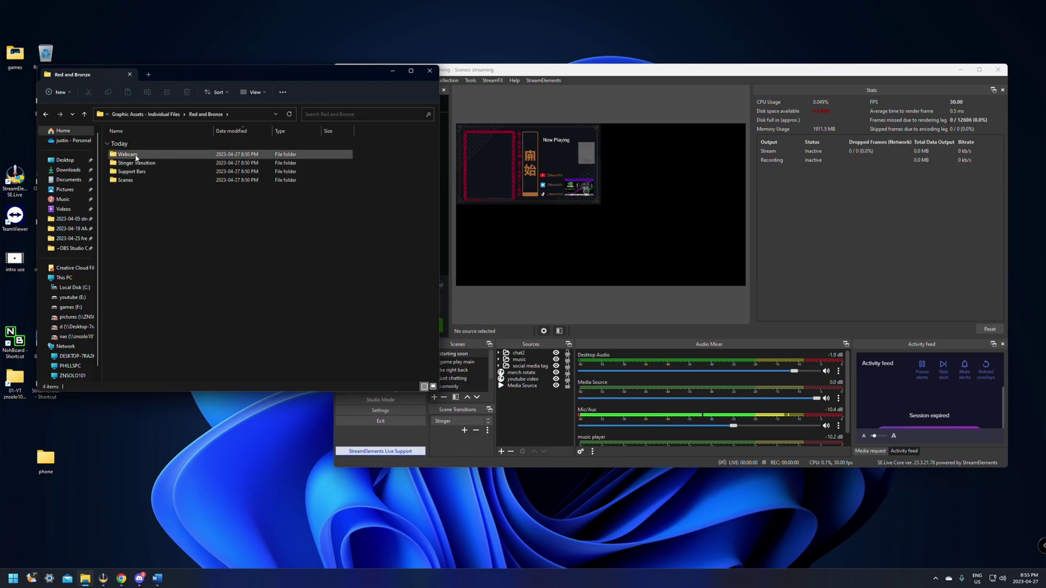
{"action": "double_click", "coordinate": [137, 157]}
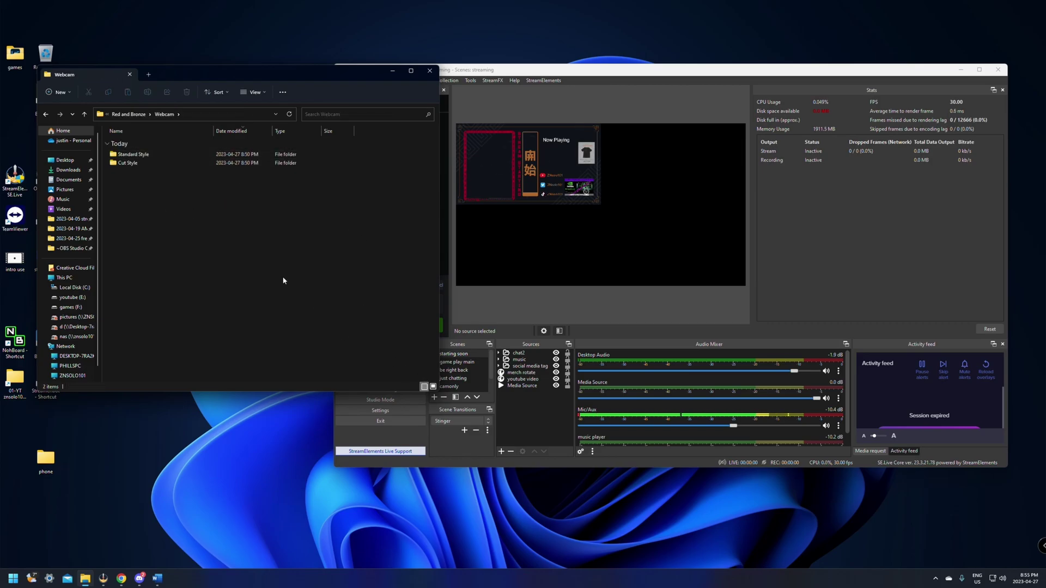
- Return to the Red and Bronze folder and open the Backgrounds folder inside Scenes
{"action": "left_click", "coordinate": [46, 115]}
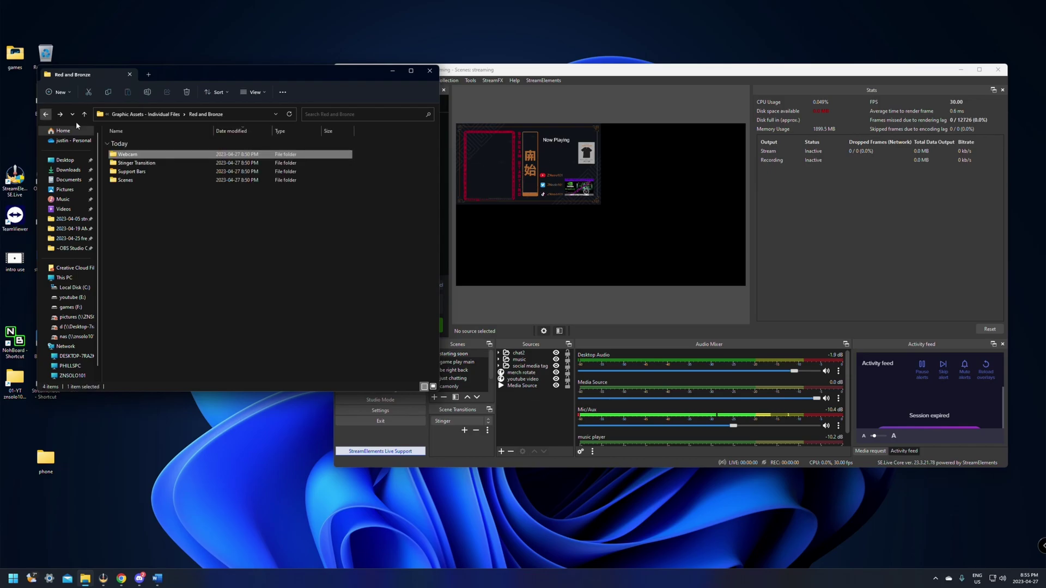
{"action": "double_click", "coordinate": [129, 180]}
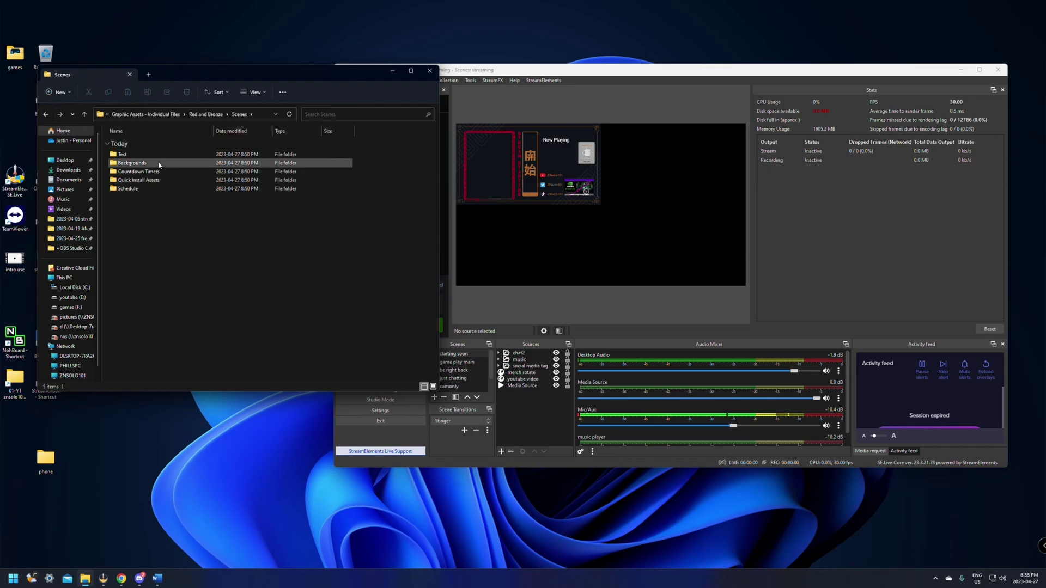
{"action": "double_click", "coordinate": [159, 162]}
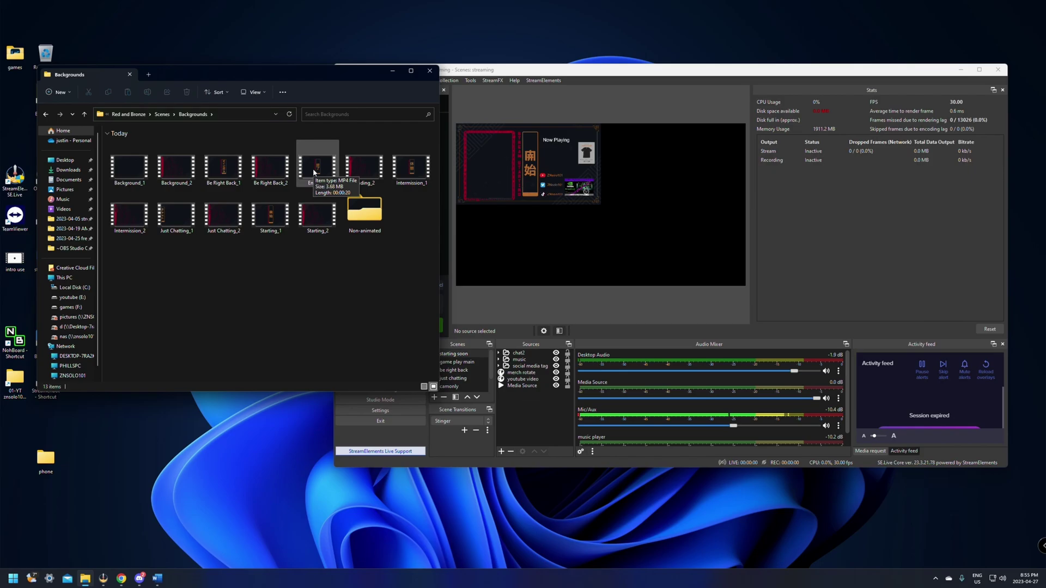
- Switch to OBS and add a new Media Source to the current scene
{"action": "left_click", "coordinate": [501, 452]}
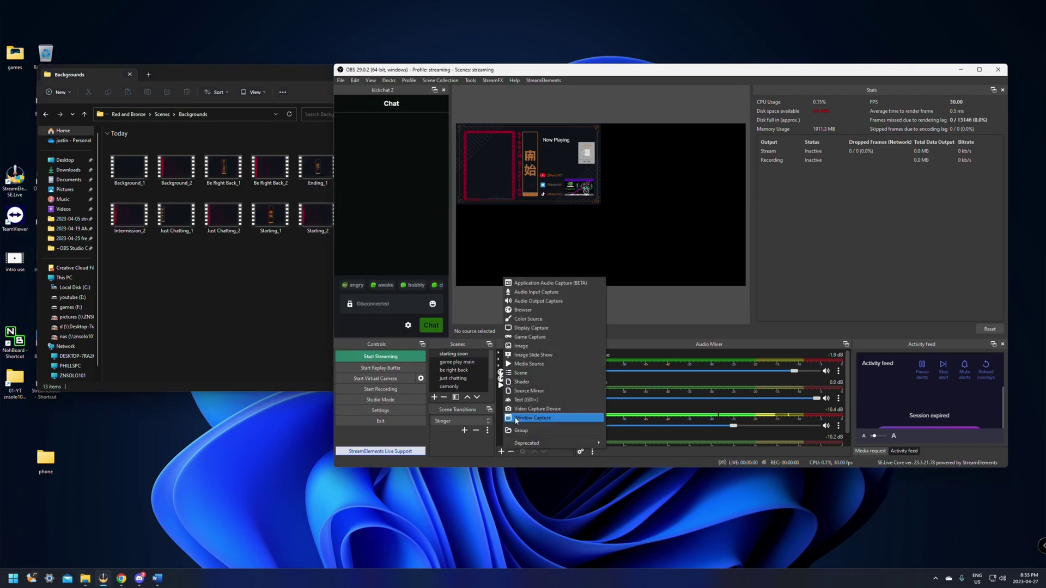
{"action": "left_click", "coordinate": [528, 364]}
{"action": "left_click", "coordinate": [689, 323]}
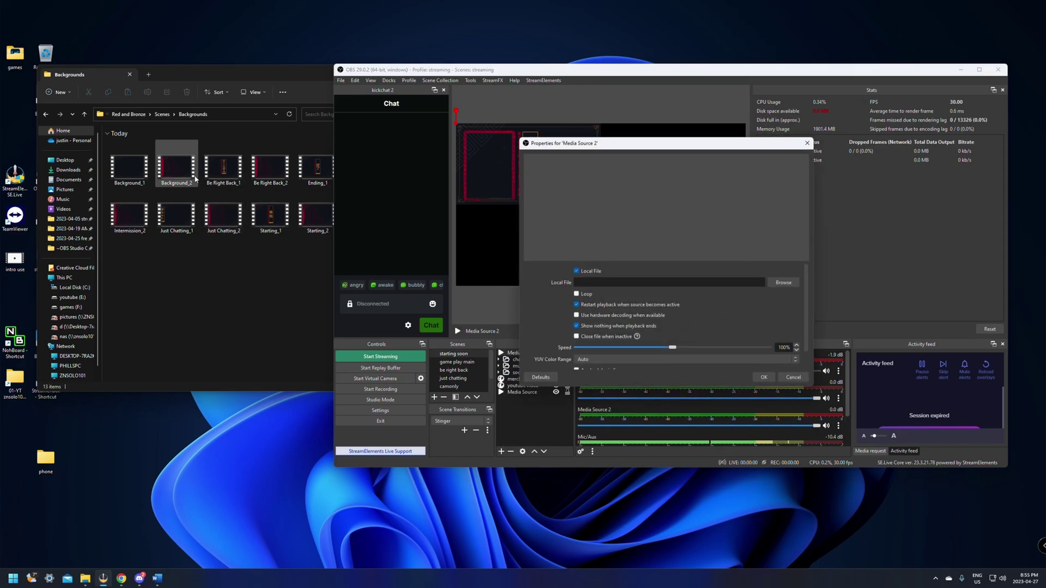
- Set the media source's local file to Be Right Back_2 from Showdown_Overlay's Red and Bronze Scenes Backgrounds folder
{"action": "left_click", "coordinate": [783, 282]}
{"action": "left_click", "coordinate": [550, 242]}
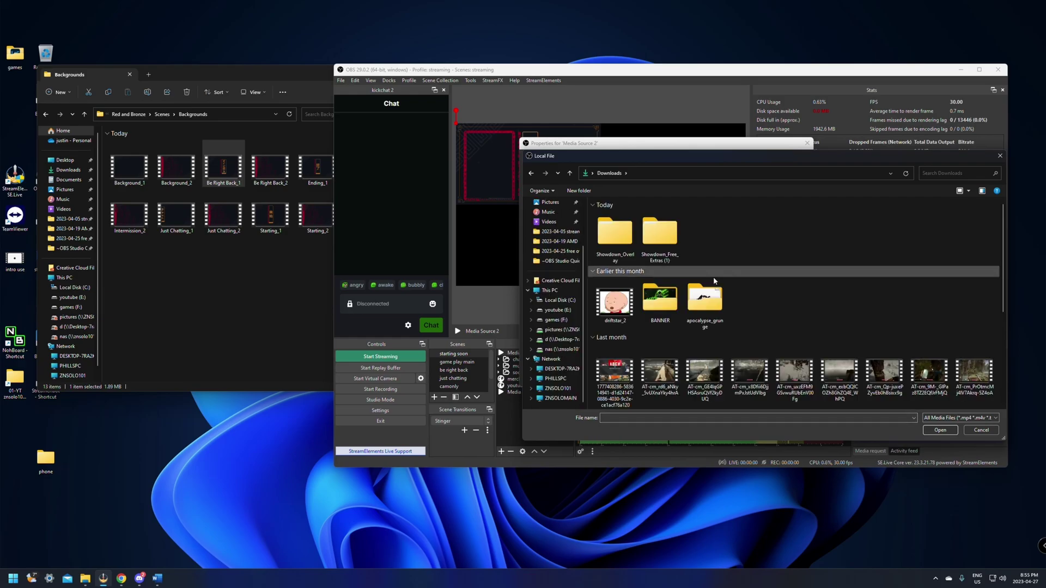
{"action": "double_click", "coordinate": [621, 234]}
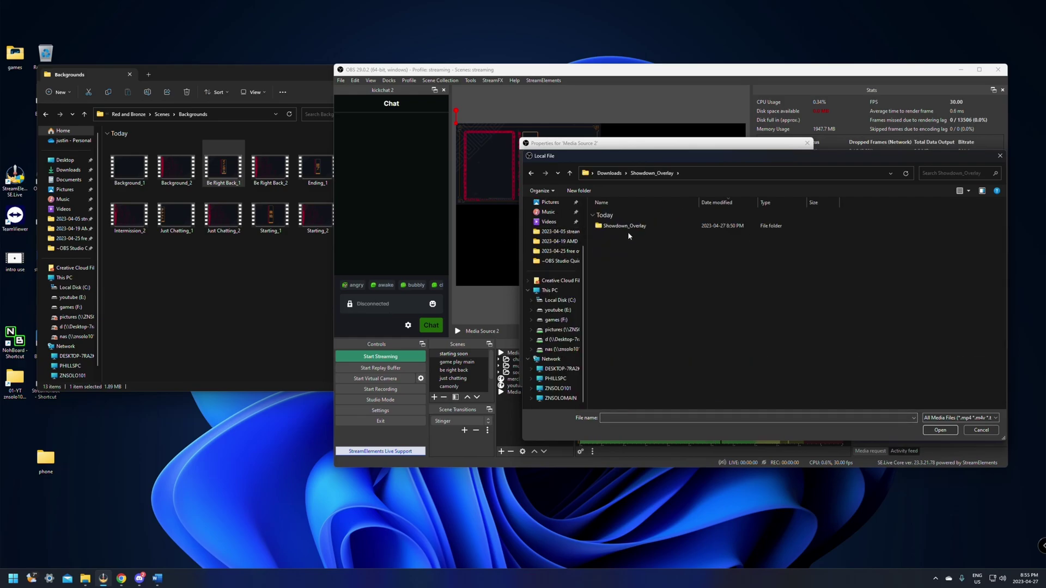
{"action": "double_click", "coordinate": [633, 227]}
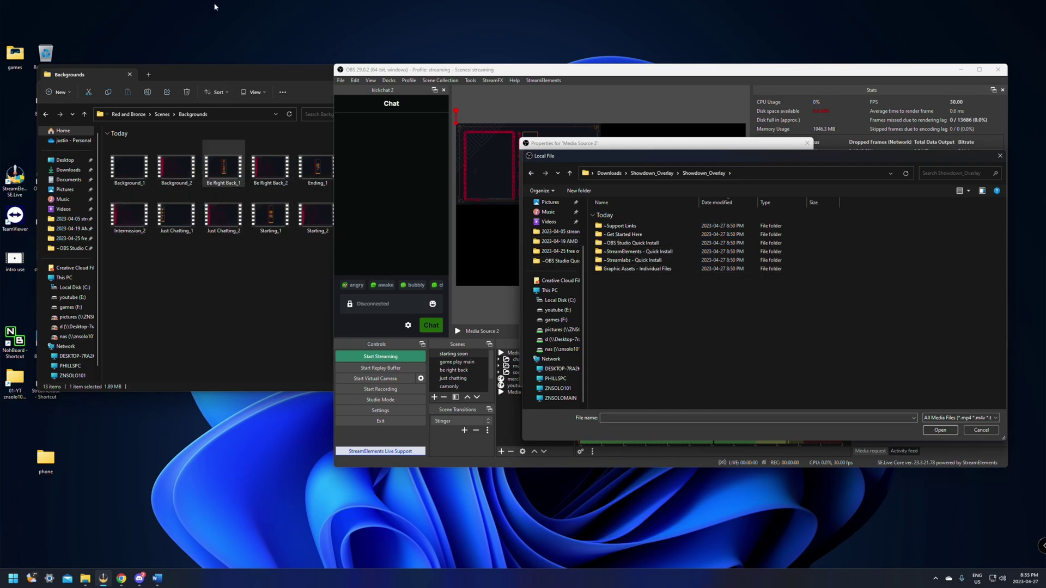
{"action": "double_click", "coordinate": [632, 268]}
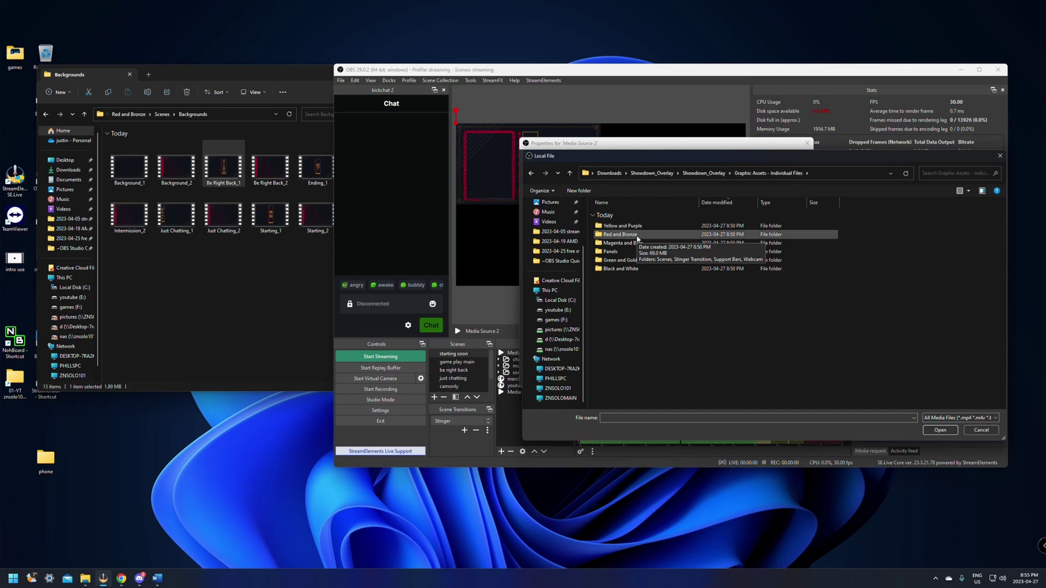
{"action": "double_click", "coordinate": [626, 243]}
{"action": "double_click", "coordinate": [610, 252]}
{"action": "double_click", "coordinate": [613, 234]}
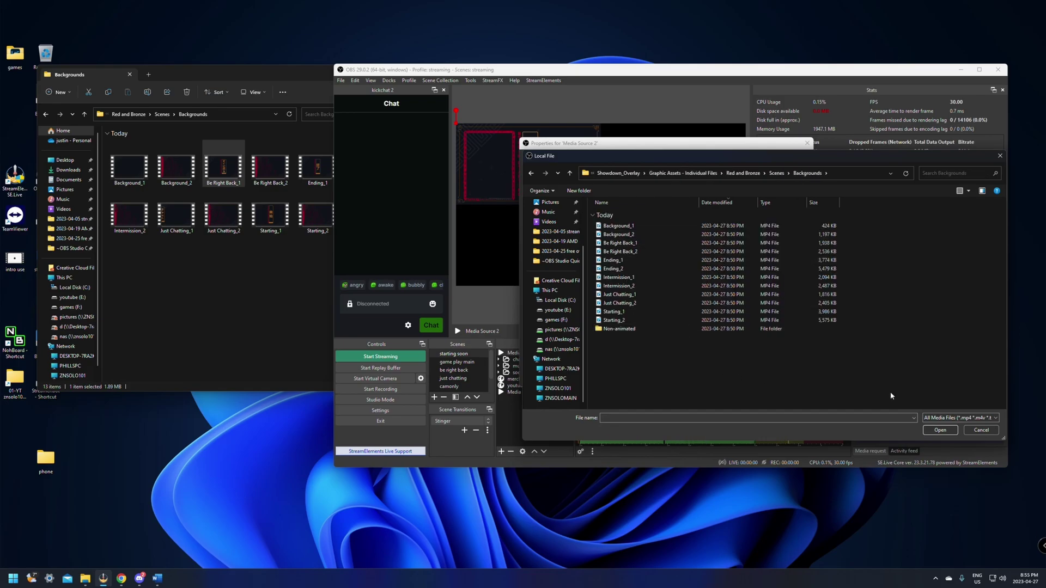
{"action": "left_click", "coordinate": [632, 251]}
{"action": "left_click", "coordinate": [941, 430]}
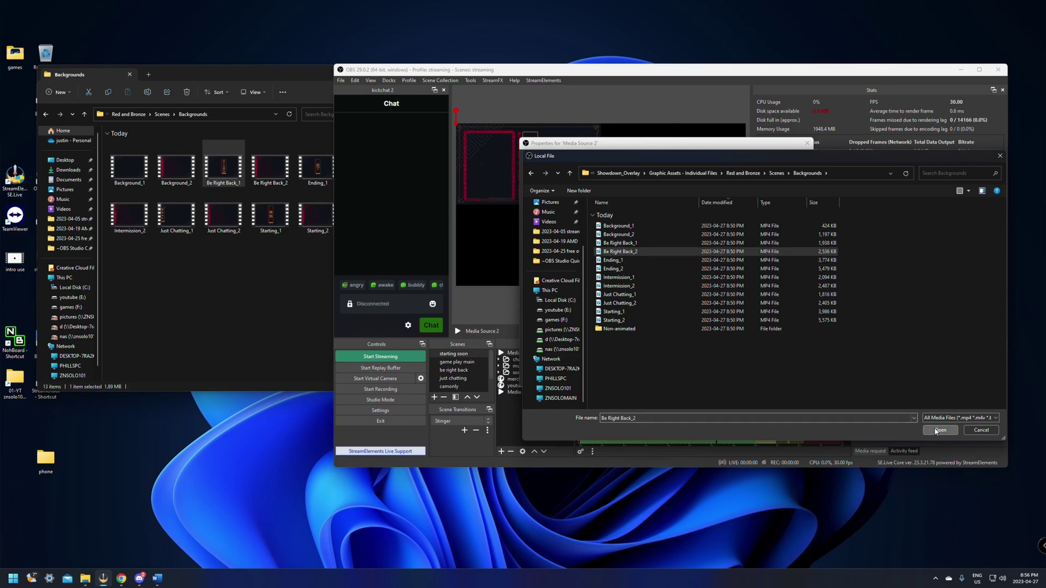
- Accept the media source properties and enlarge the Be Right Back video to fill the whole canvas
{"action": "left_click", "coordinate": [764, 378]}
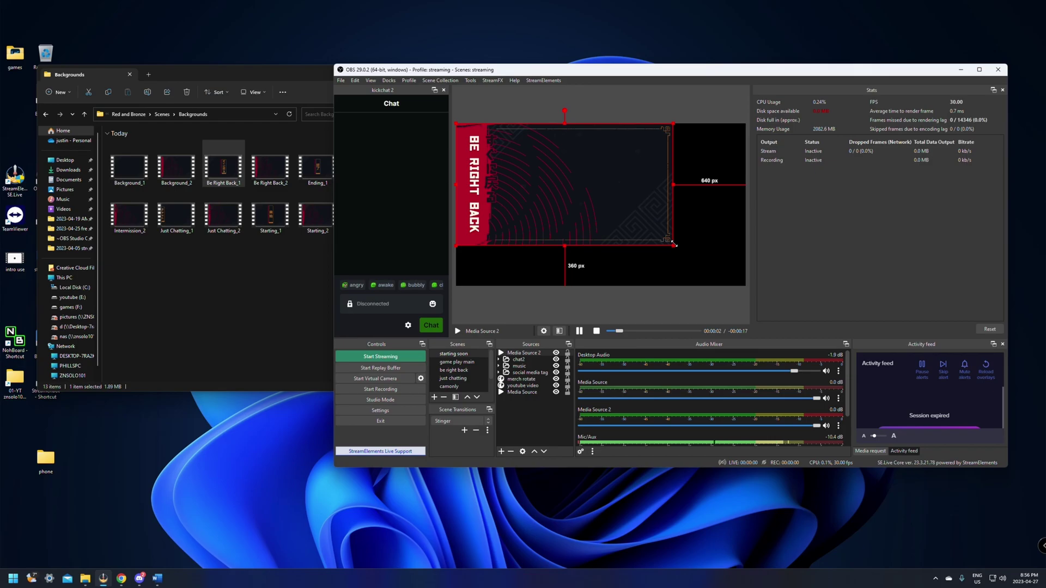
{"action": "left_click_drag", "start_coordinate": [673, 245], "coordinate": [745, 286]}
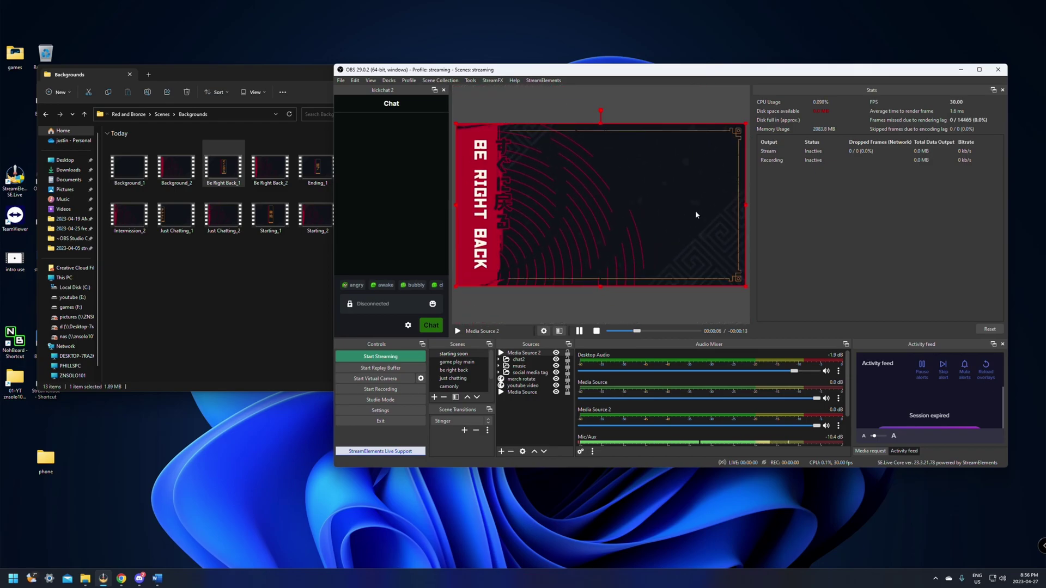
{"action": "left_click", "coordinate": [227, 298]}
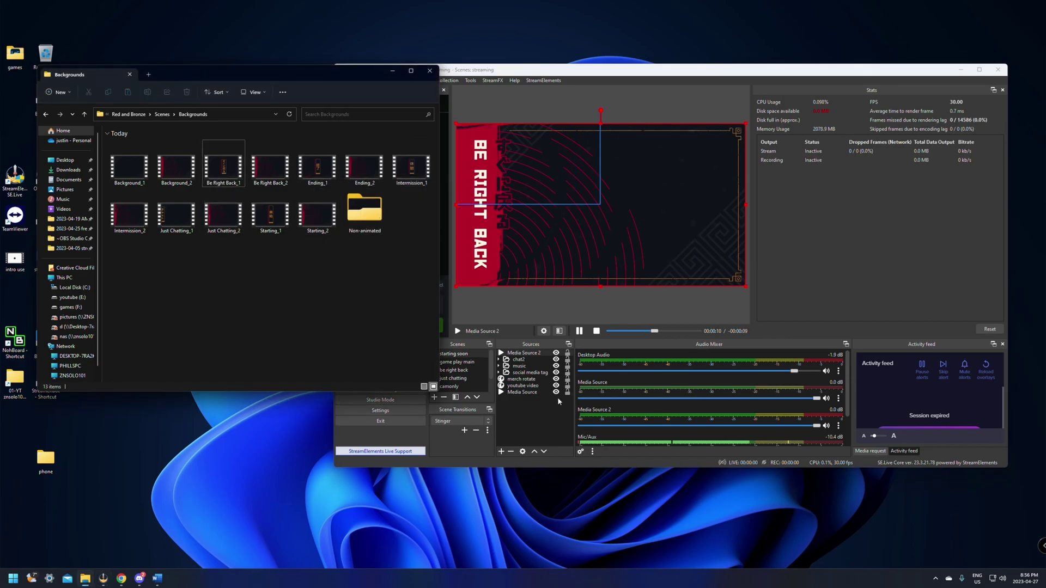
{"action": "left_click", "coordinate": [502, 451]}
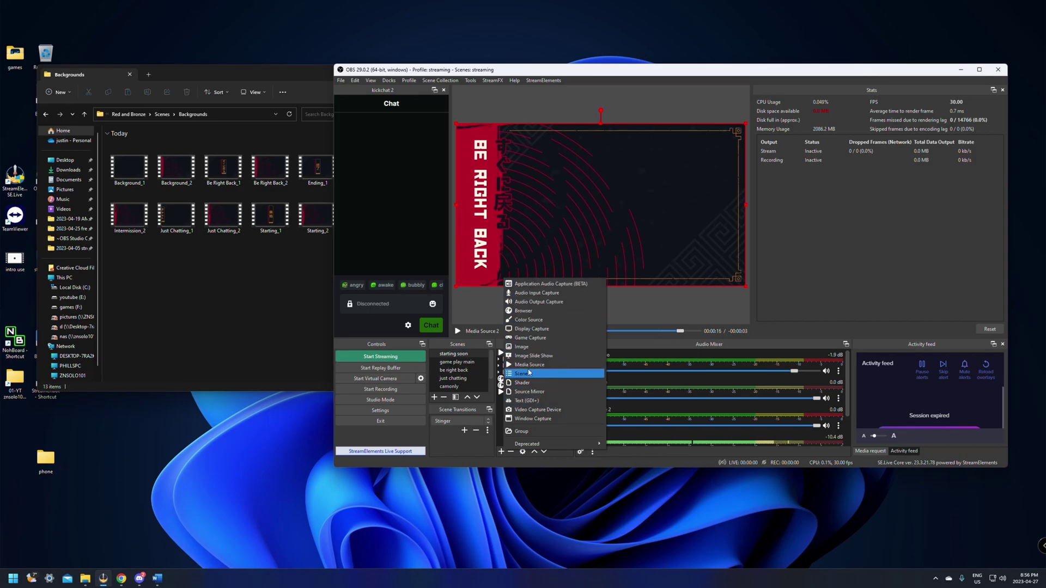
{"action": "left_click", "coordinate": [505, 424]}
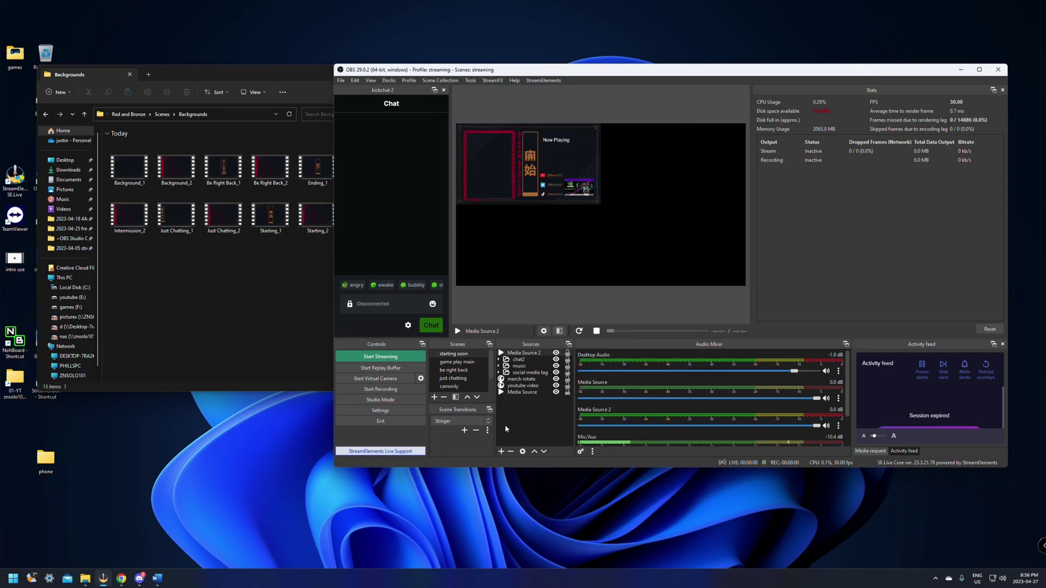